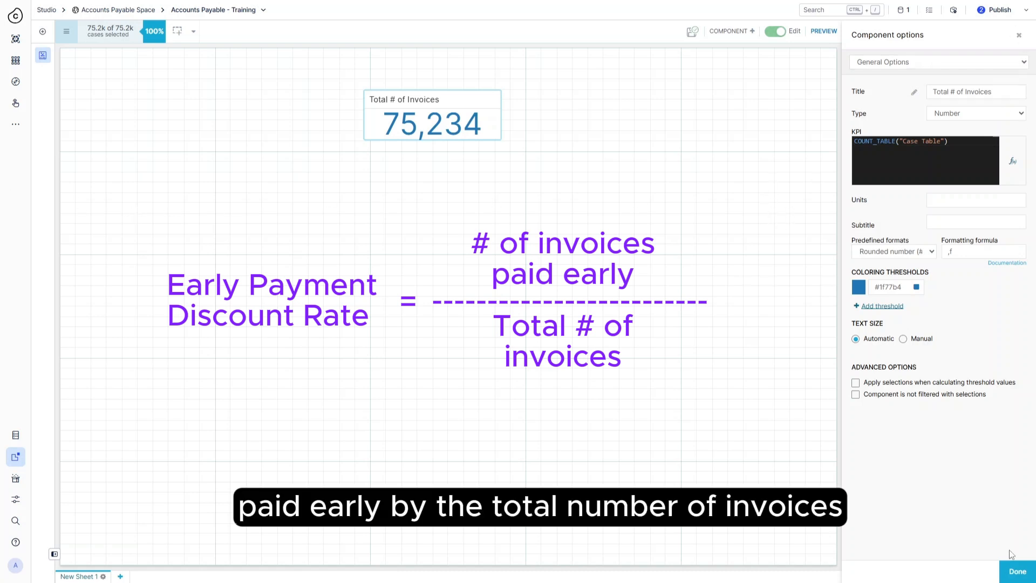
# - Add a Number KPI component beside the Total # of Invoices component and title it "Early Payment Rate"
pyautogui.click(1025, 571)
pyautogui.click(938, 34)
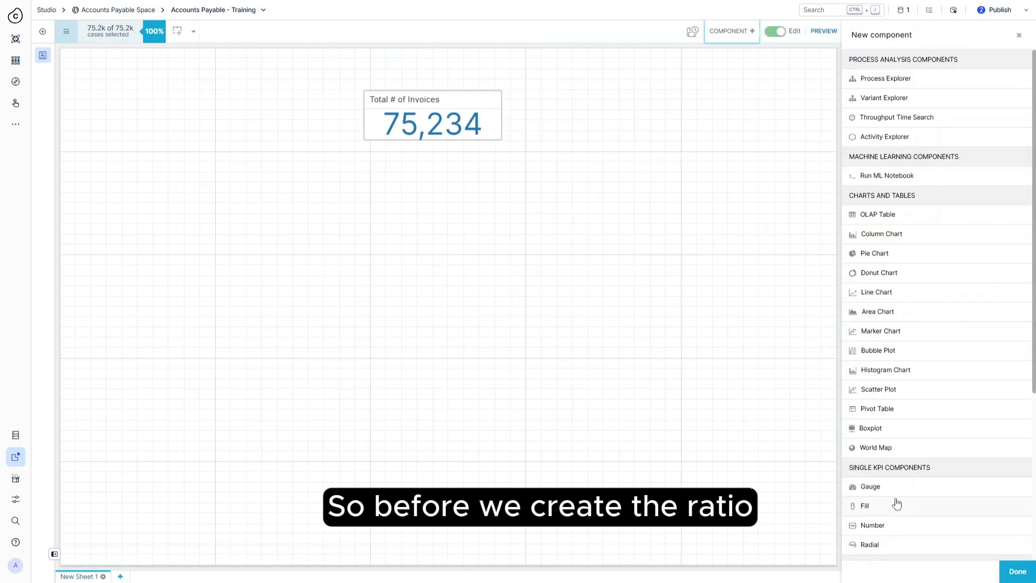
pyautogui.click(895, 503)
pyautogui.click(964, 92)
pyautogui.write('Early Payment Rate')
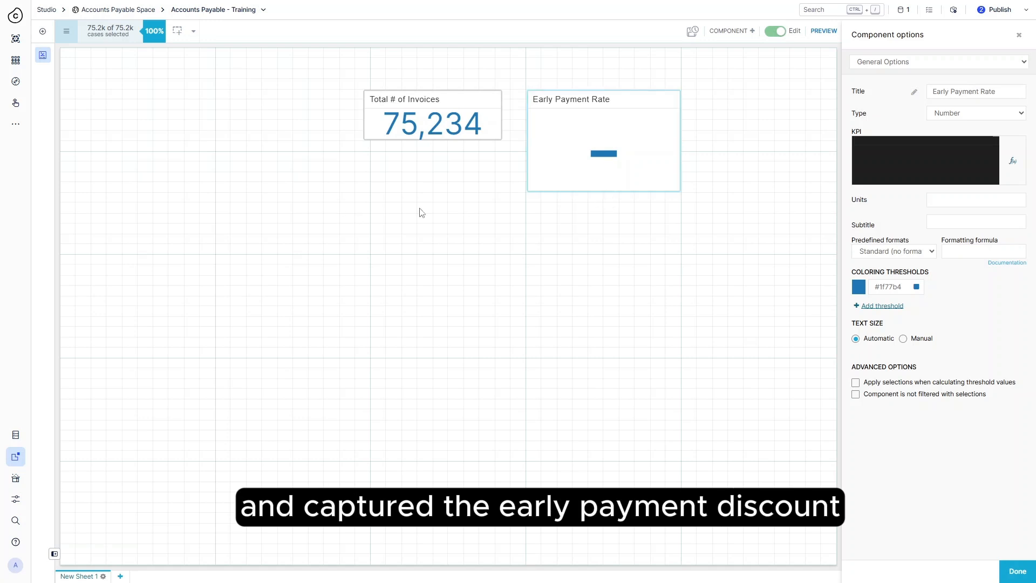
# - Create a new saved formula in the analysis and name it "# of invoices paid early"
pyautogui.click(67, 31)
pyautogui.click(95, 156)
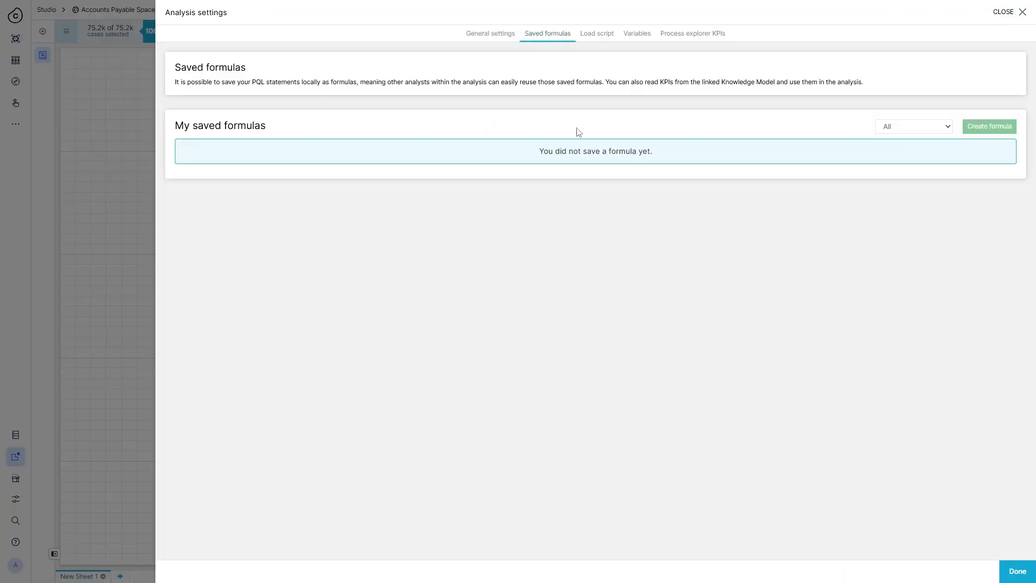
pyautogui.click(985, 127)
pyautogui.moveTo(257, 95); pyautogui.dragTo(164, 95)
pyautogui.write('# of invoices paid early')
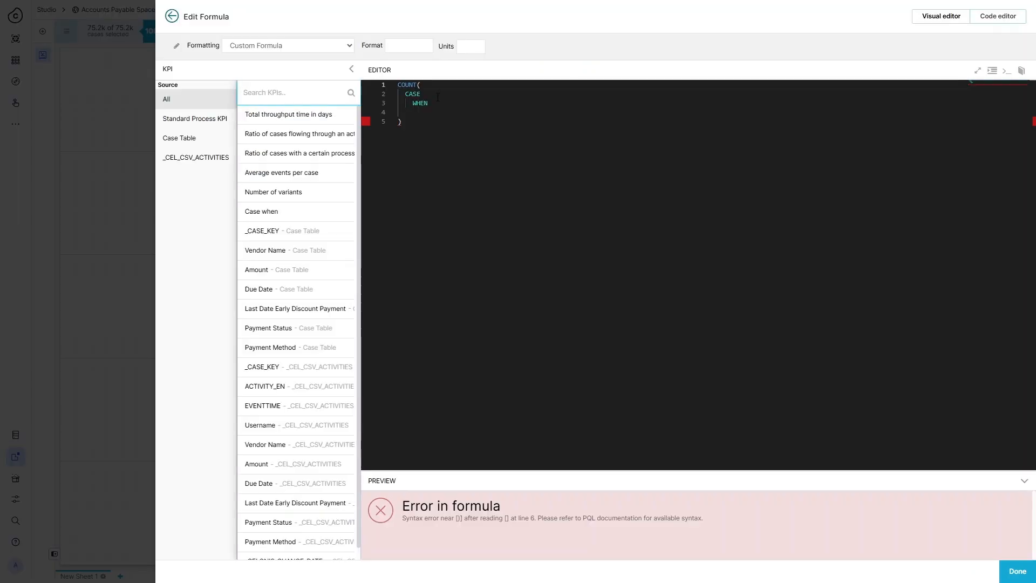
# - Inside COUNT's CASE WHEN, nest CASE WHEN "_CEL_CSV_ACTIVITIES"."ACTIVITY_EN" = 'Process Payment' THEN "_CEL_CSV_ACTIVITIES"."EVENTTIME" END
pyautogui.write('"_CEL_CSV_ACTIVITIES"."ACTIVITY_EN" = \'Process Payment\'')
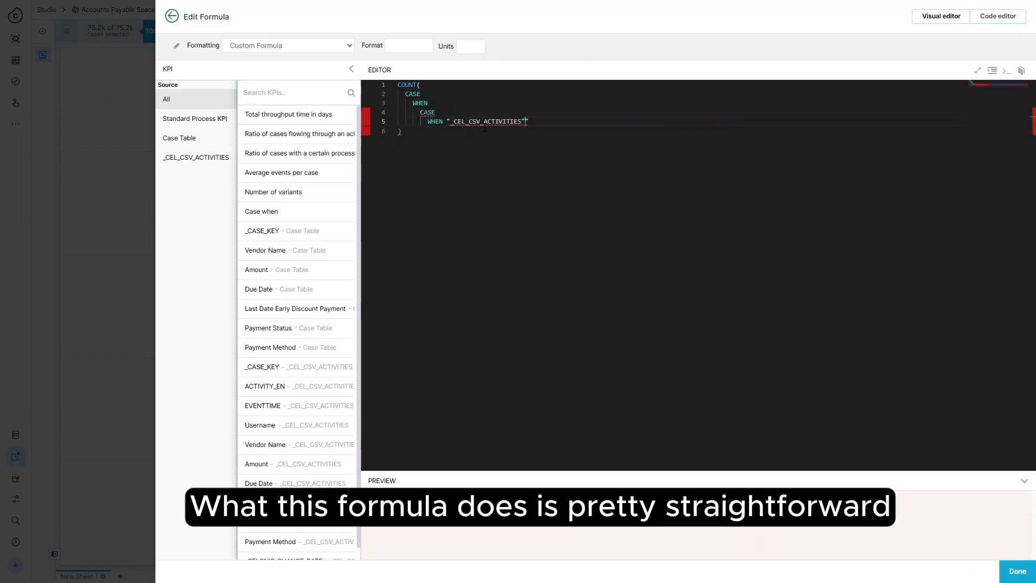
pyautogui.press('Return')
pyautogui.write('THEN ""_CEL_CSV_ACTIVITIES"."EVENTTIME"')
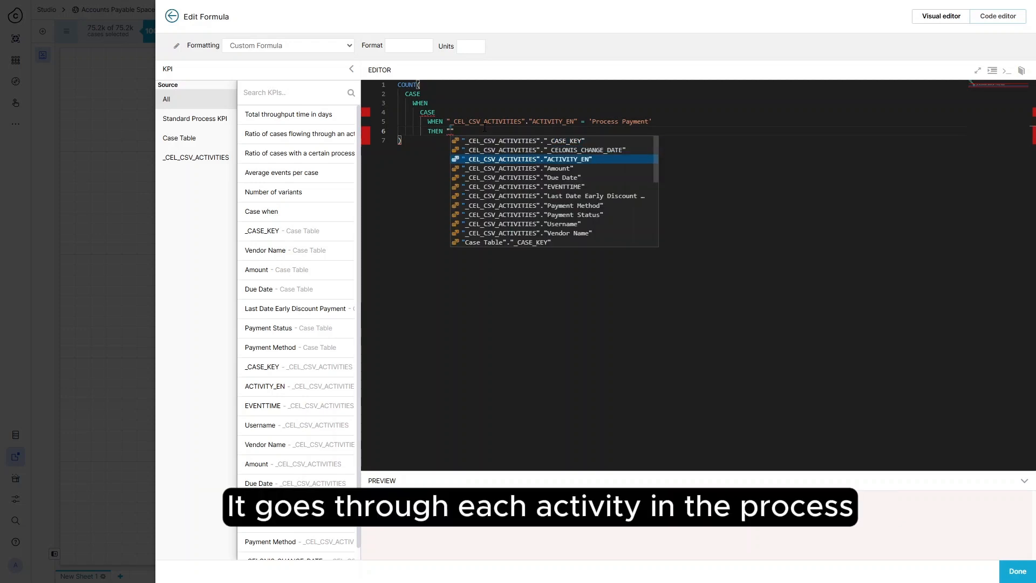
pyautogui.press('Return')
pyautogui.write('END')
# - Complete the outer condition with < "_CEL_CSV_ACTIVITIES"."Last Date Early Discount Payment" THEN 1 ELSE NULL END
pyautogui.press('Return')
pyautogui.write('< "_CEL_CSV_ACTIVITIES"."Last Date Early Discount Payment"')
pyautogui.press('Return')
pyautogui.write('THEN 1')
pyautogui.press('Return')
pyautogui.write('ELSE NULL')
pyautogui.press('Return')
pyautogui.write('END')
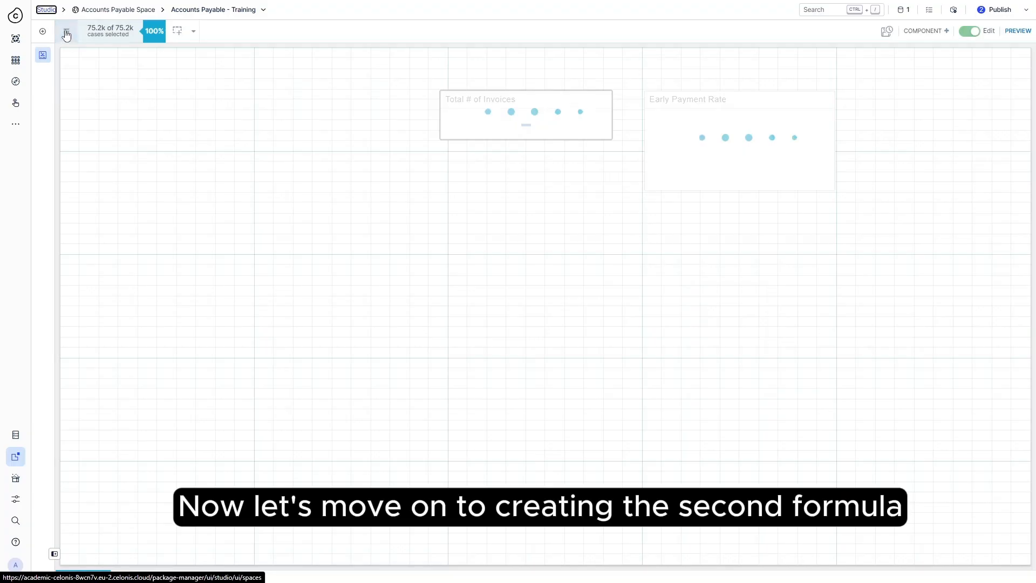
# - Create a second saved formula in the analysis and name it "Total # of Invoices"
pyautogui.click(66, 63)
pyautogui.click(97, 156)
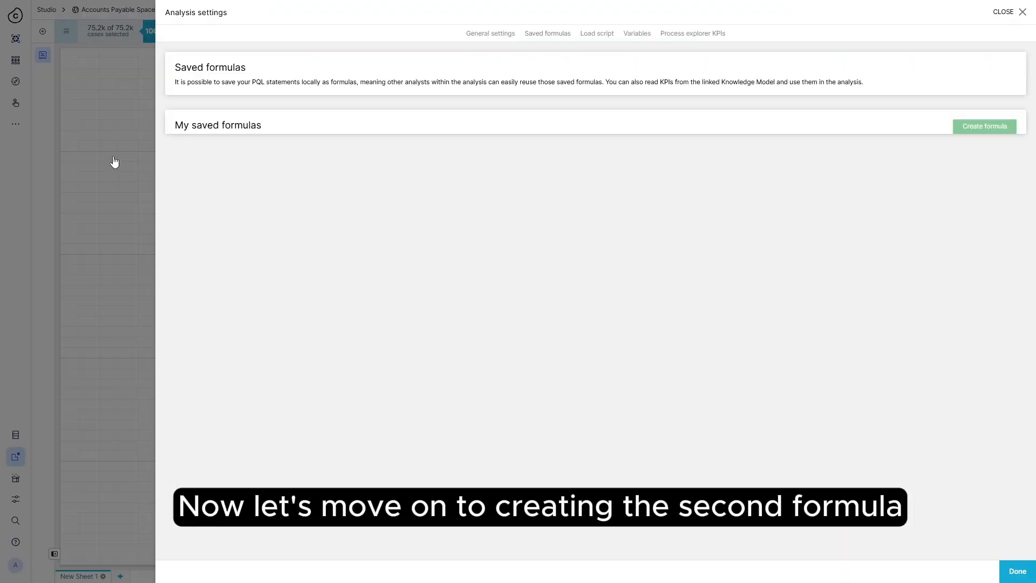
pyautogui.click(990, 125)
pyautogui.moveTo(259, 94); pyautogui.dragTo(173, 94)
pyautogui.write('Total # ')
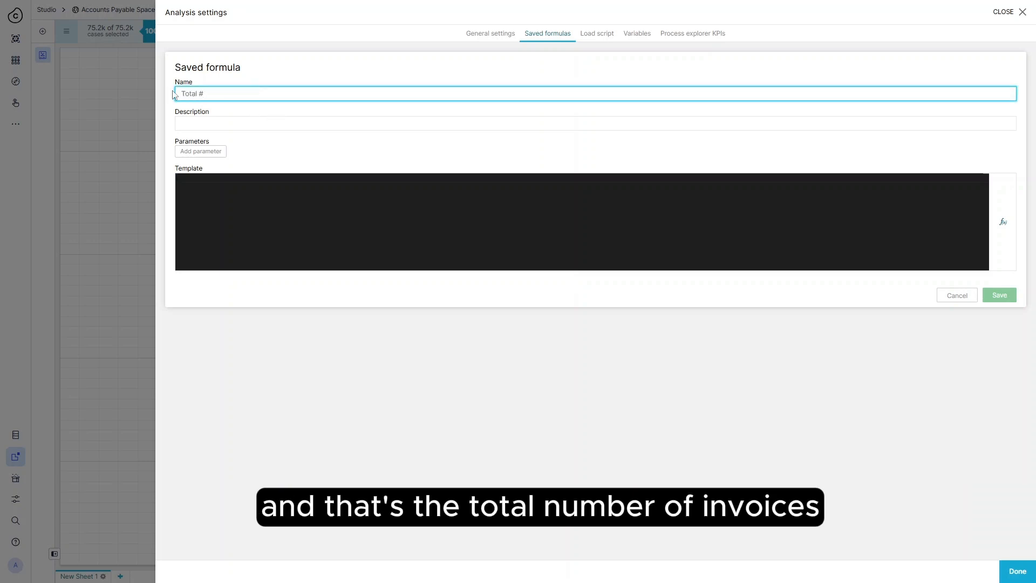
pyautogui.write('of Invoices')
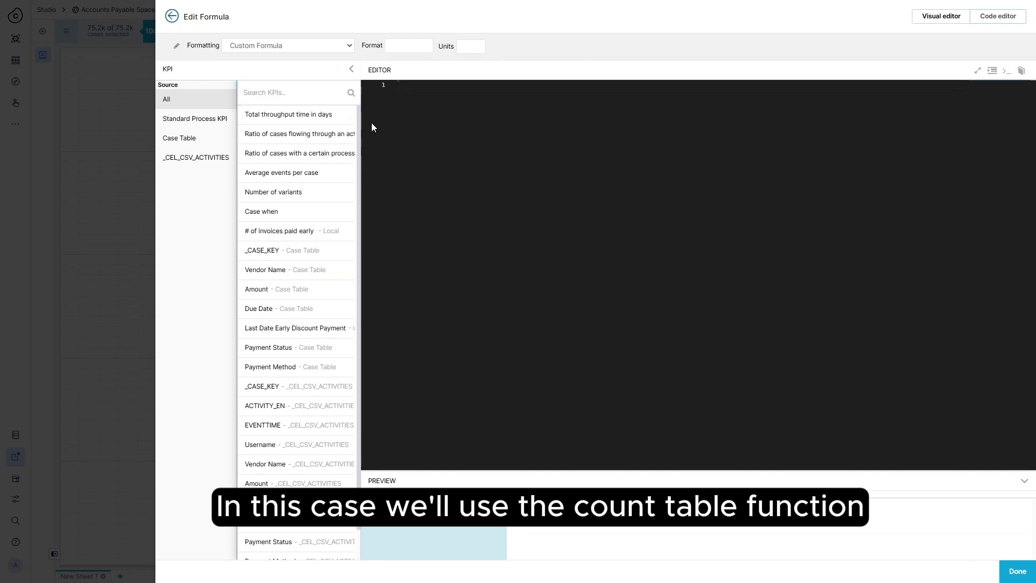
# - Insert the COUNT_TABLE function as the template of the Total # of Invoices formula
pyautogui.write('COU')
pyautogui.press('Down')
pyautogui.press('Down')
pyautogui.press('Return')
pyautogui.press('BackSpace')
# - Use "Case Table"."_CASE_KEY" as the argument of COUNT_TABLE and save the formula
pyautogui.hotkey('ctrl', 'space')
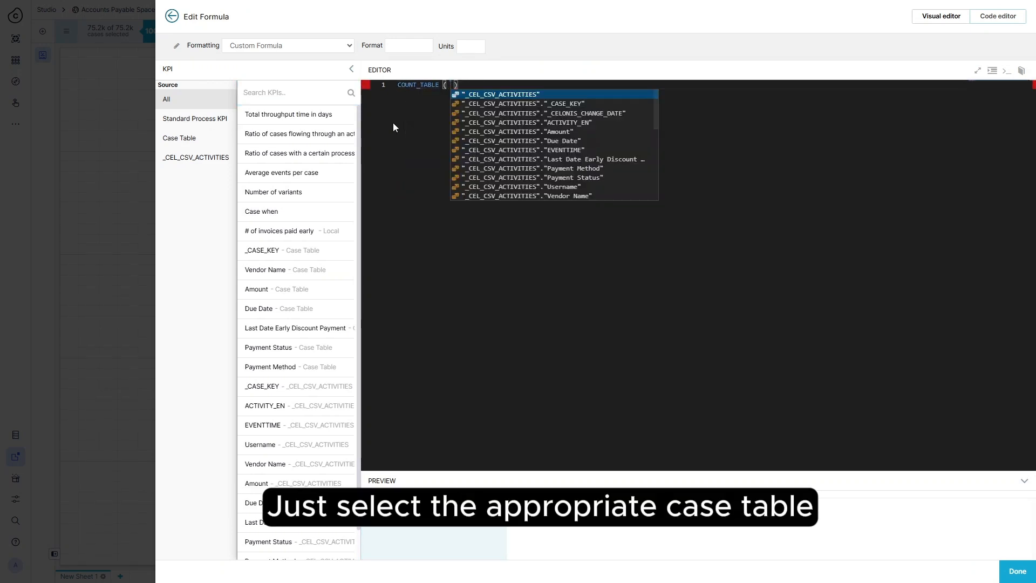
pyautogui.press('Down')
pyautogui.press('Down')
pyautogui.press('Down')
pyautogui.press('Down')
pyautogui.press('Down')
pyautogui.press('Down')
pyautogui.press('Down')
pyautogui.press('Down')
pyautogui.press('Down')
pyautogui.press('Down')
pyautogui.press('Down')
pyautogui.press('Down')
pyautogui.press('Down')
pyautogui.press('Return')
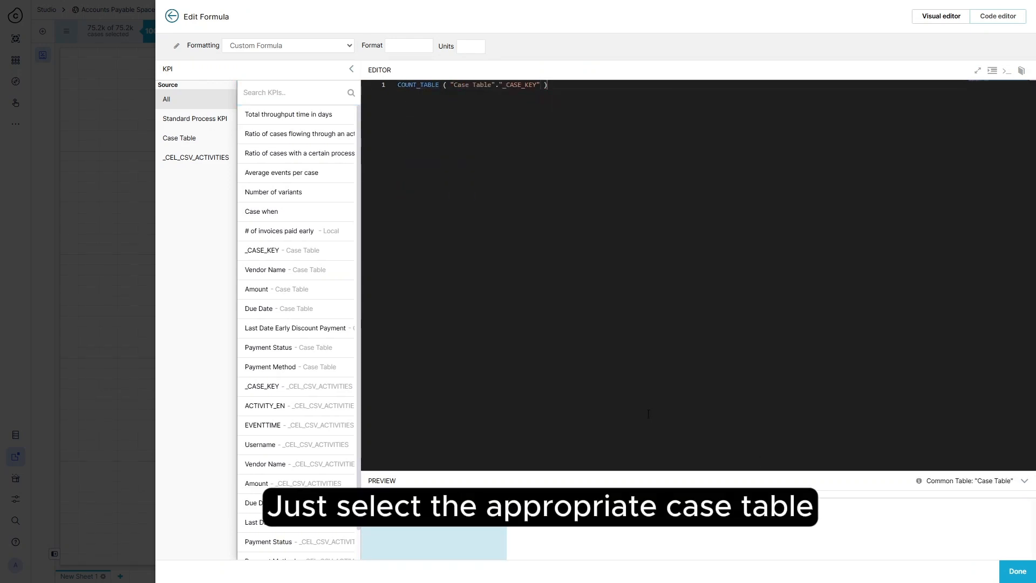
pyautogui.click(1018, 572)
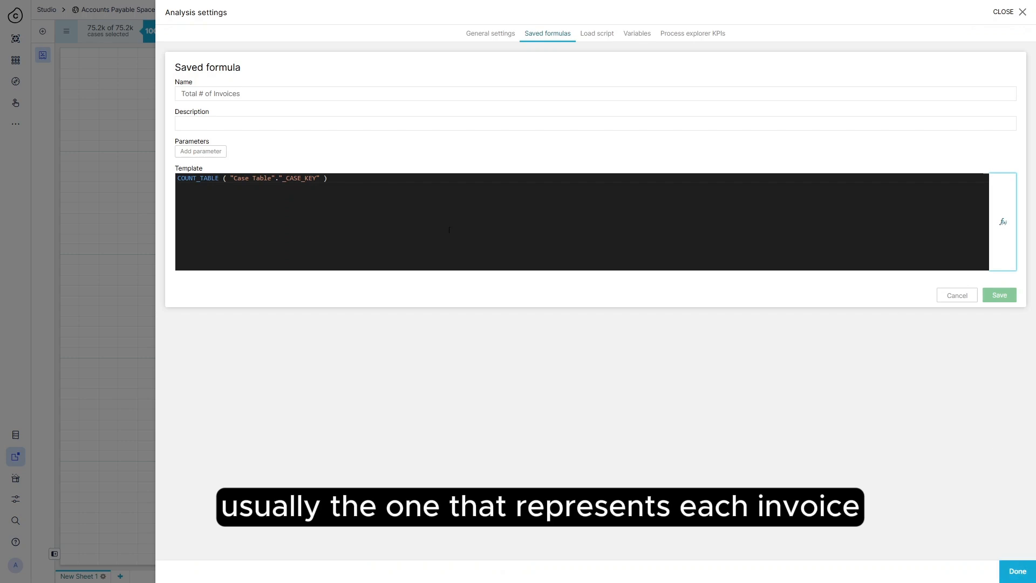
pyautogui.click(999, 295)
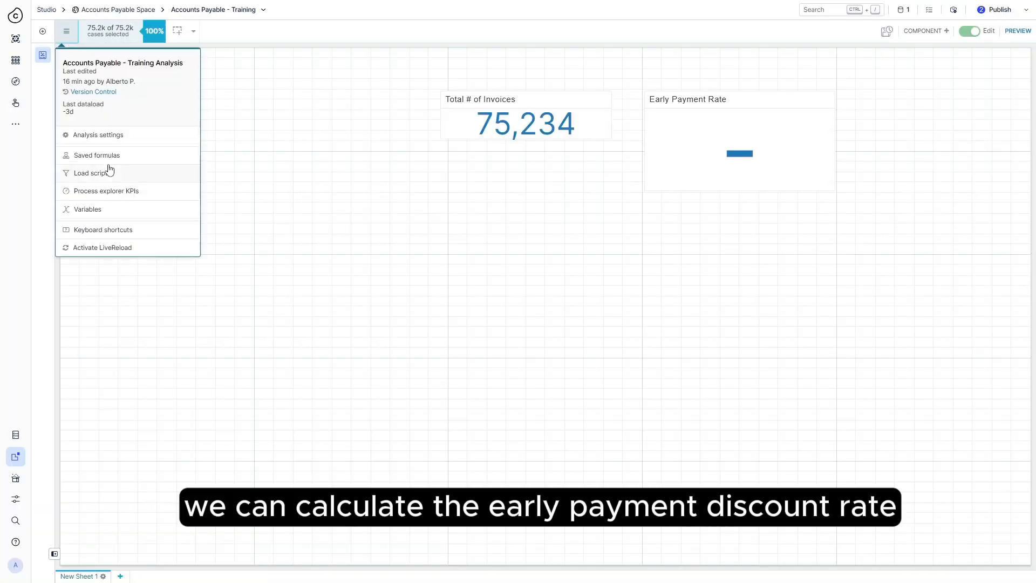
# - Create a third saved formula in the analysis and name it "Early Payment Rate"
pyautogui.click(106, 171)
pyautogui.click(989, 126)
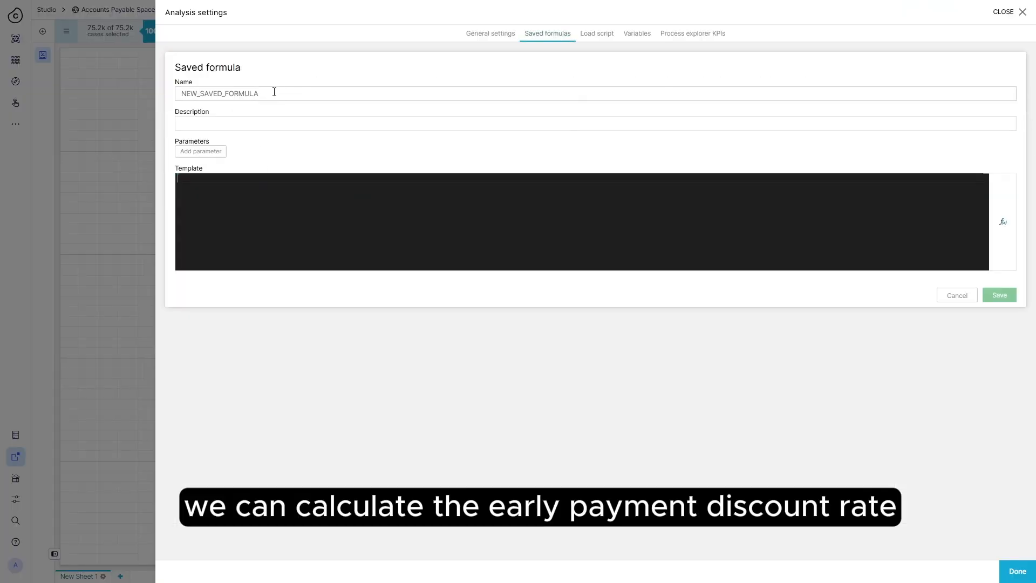
pyautogui.write('Early Payment Rate')
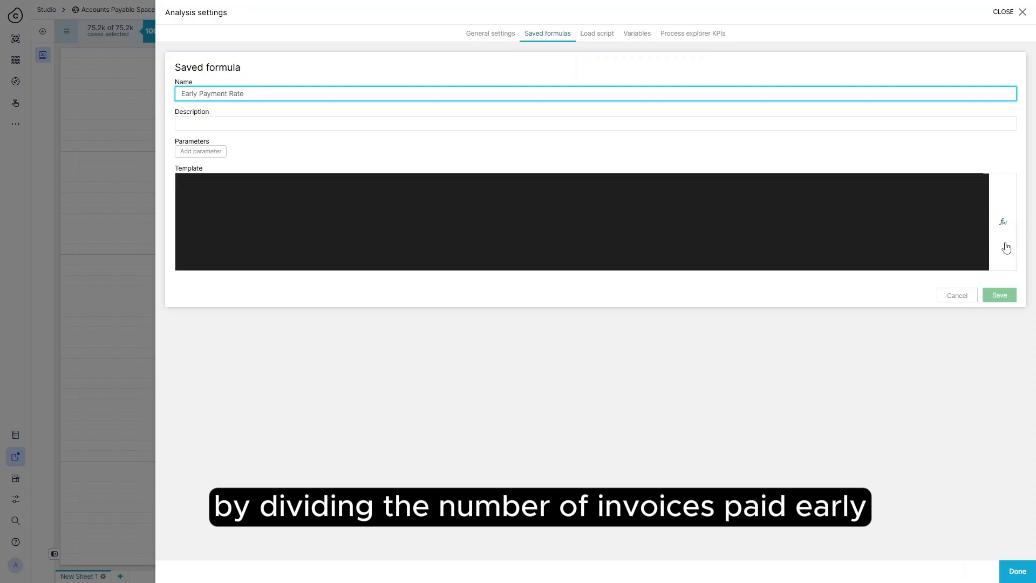
# - Define the formula as KPI("# of invoices paid early")/KPI("Total # of Invoices") with Percentage (%) formatting and save it
pyautogui.click(1002, 222)
pyautogui.click(433, 94)
pyautogui.write('KPI(')
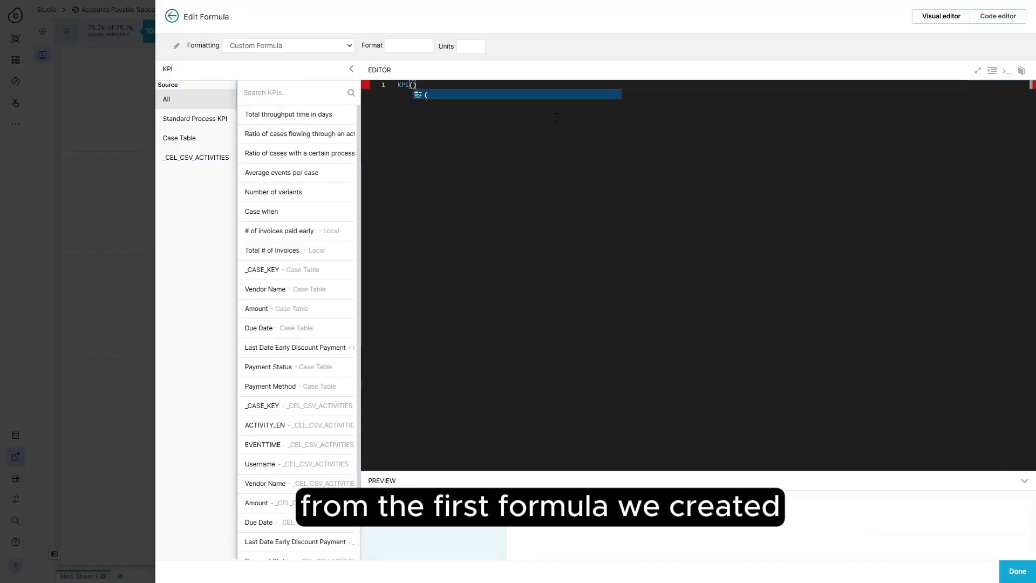
pyautogui.scroll(-1, 322, 322)
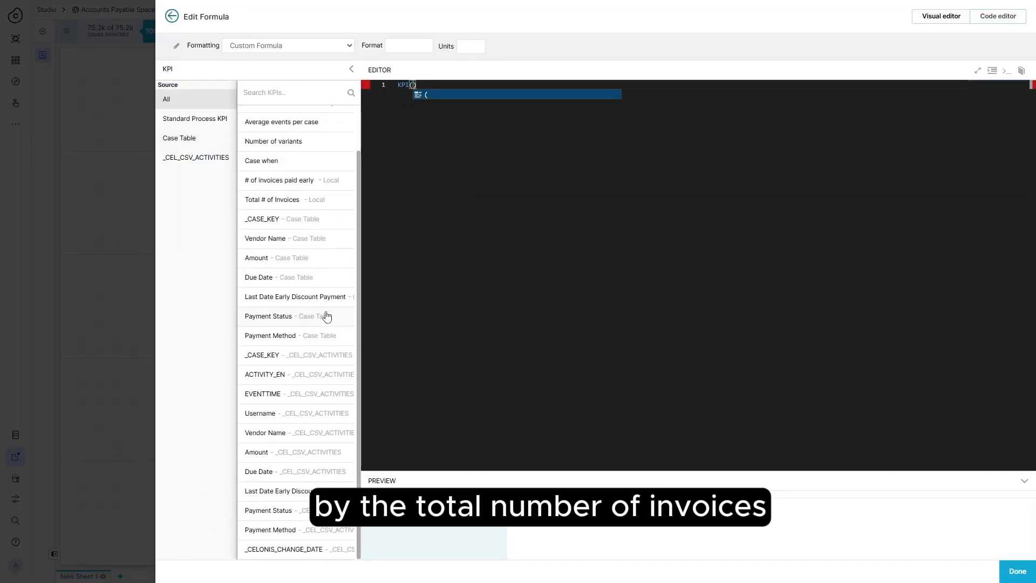
pyautogui.click(292, 181)
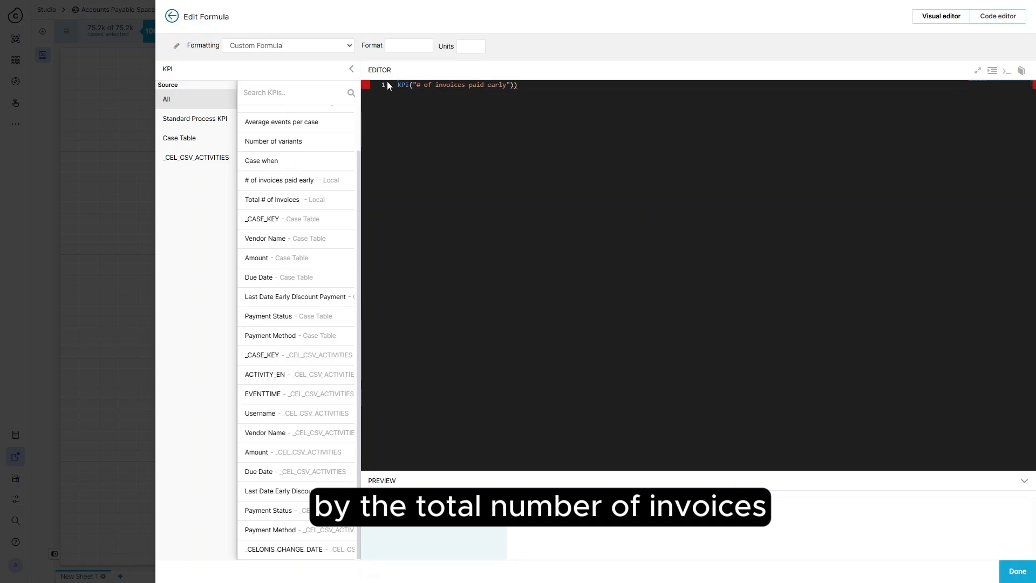
pyautogui.write('/')
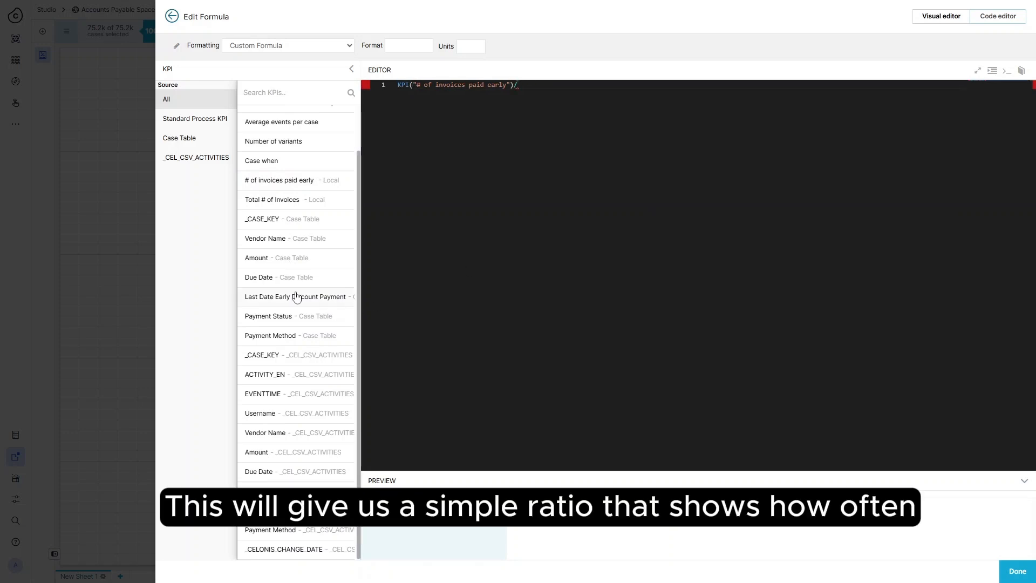
pyautogui.click(291, 201)
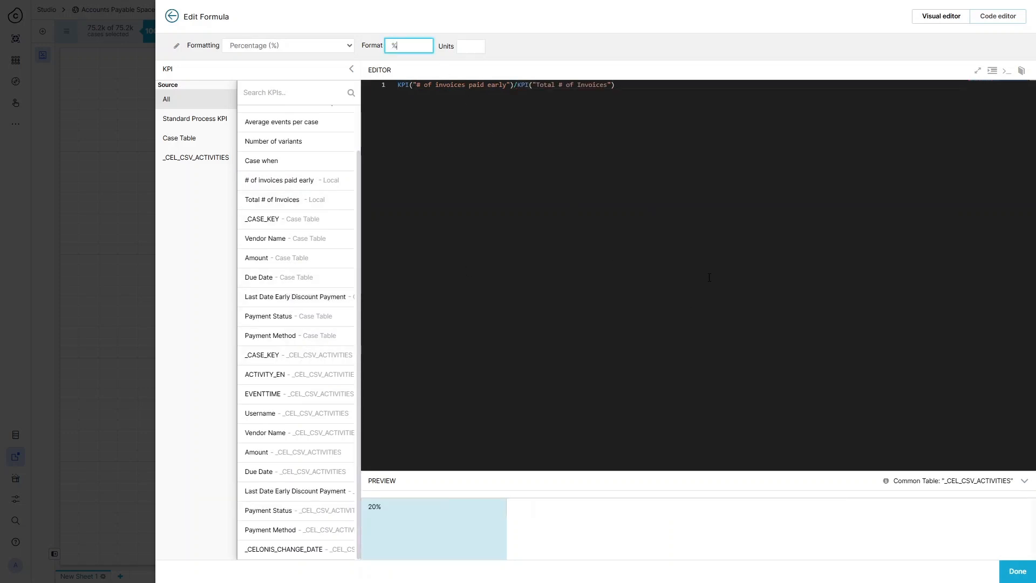
pyautogui.click(1018, 571)
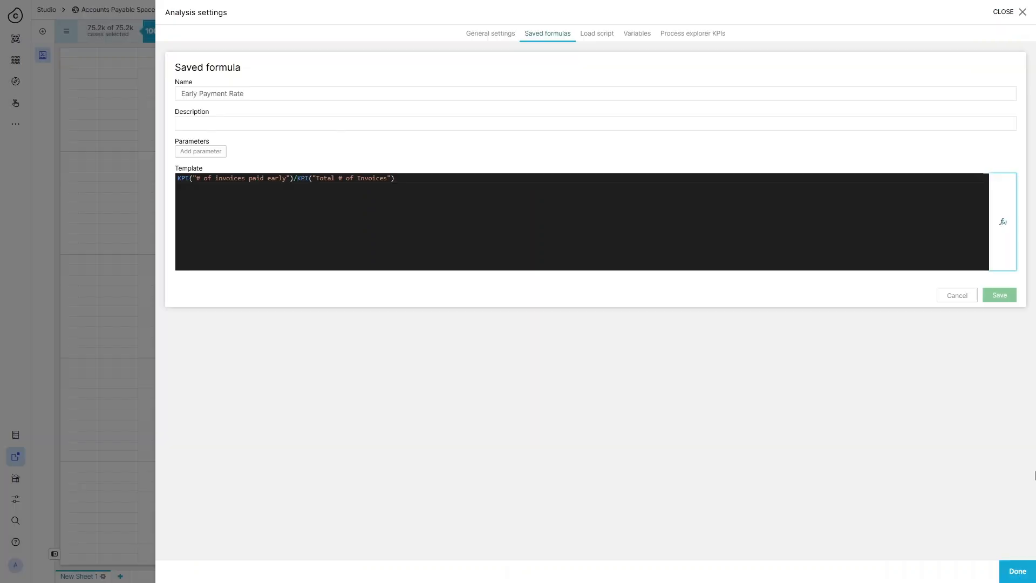
pyautogui.click(999, 294)
pyautogui.click(1018, 571)
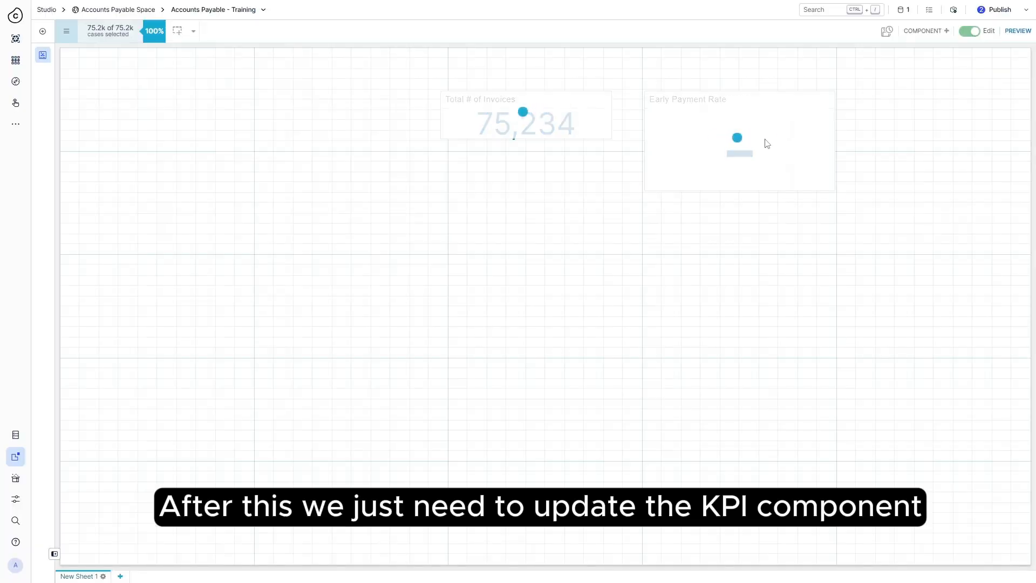
# - Set the Early Payment Rate component's KPI to the saved Early Payment Rate formula with Percentage (%) formatting
pyautogui.click(761, 139)
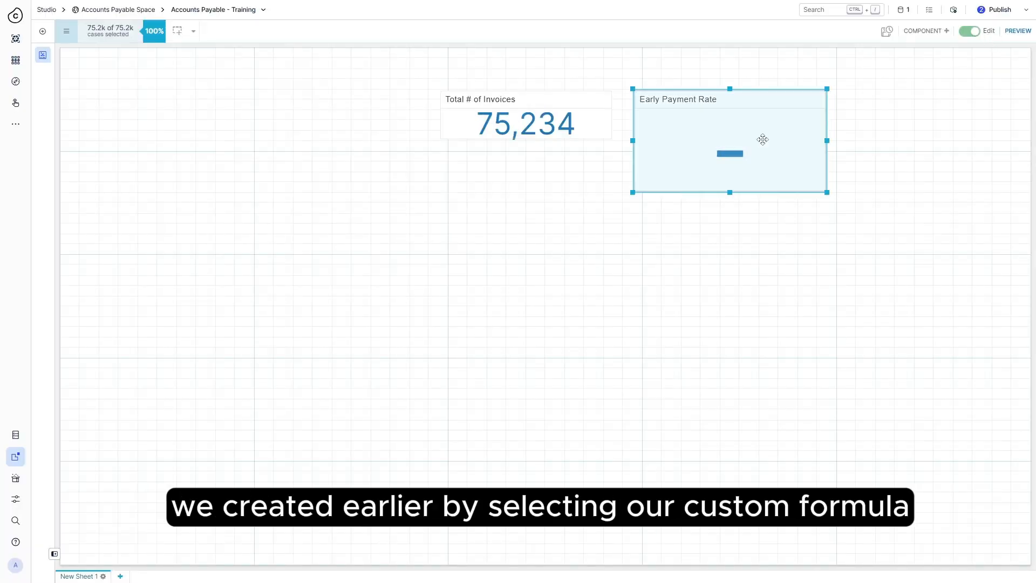
pyautogui.click(763, 142)
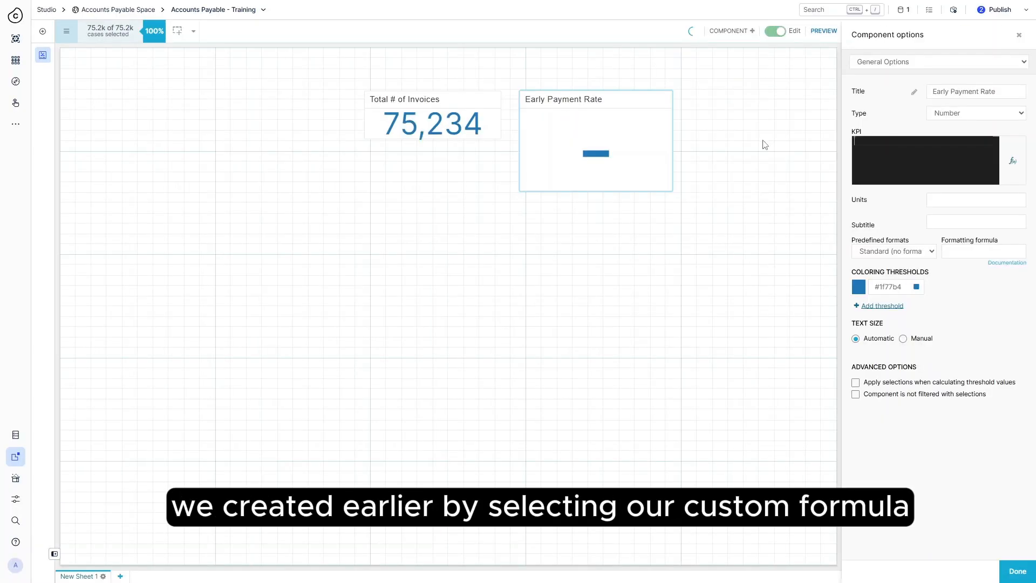
pyautogui.click(1013, 166)
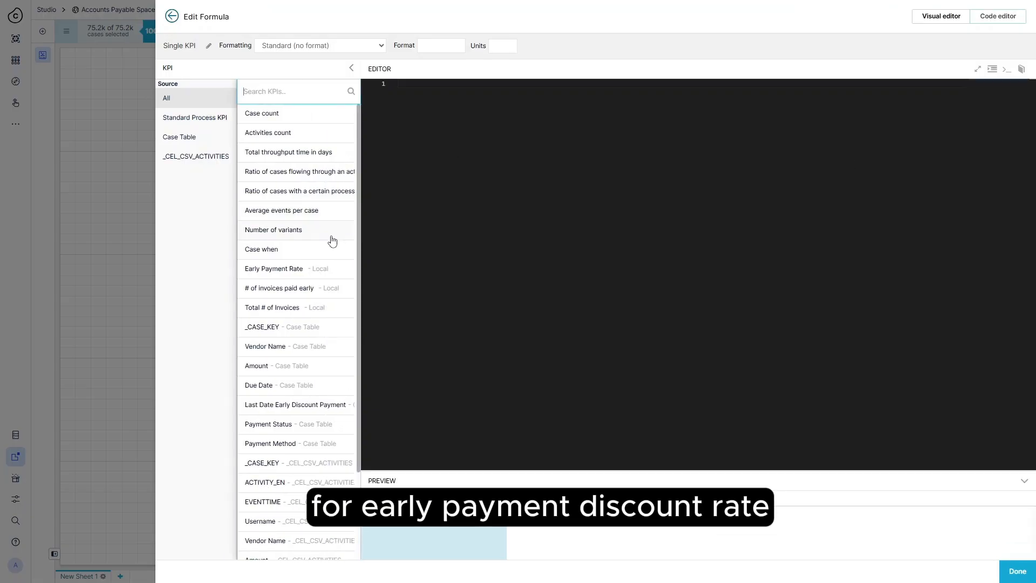
pyautogui.click(289, 267)
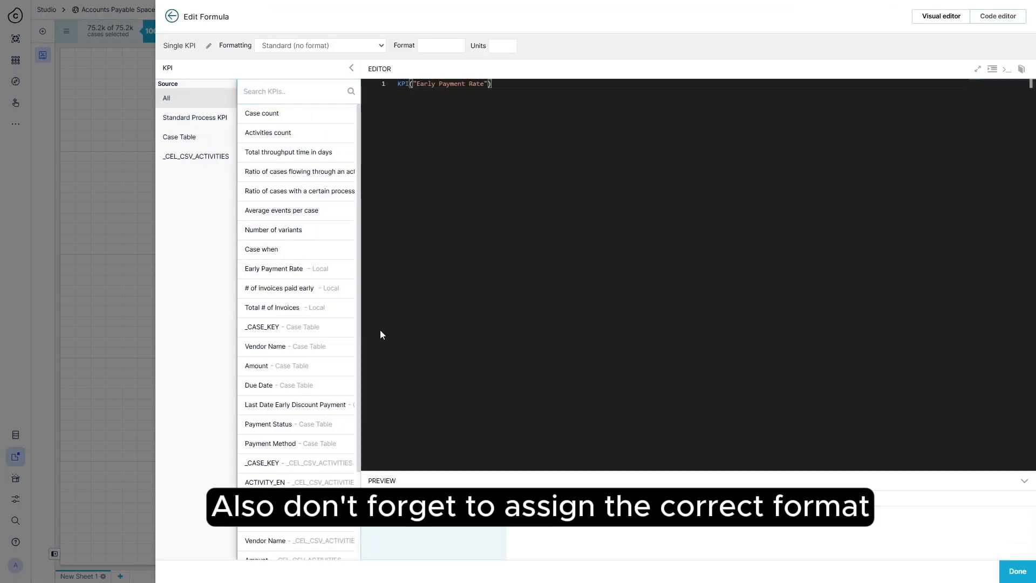
pyautogui.click(379, 48)
pyautogui.click(300, 86)
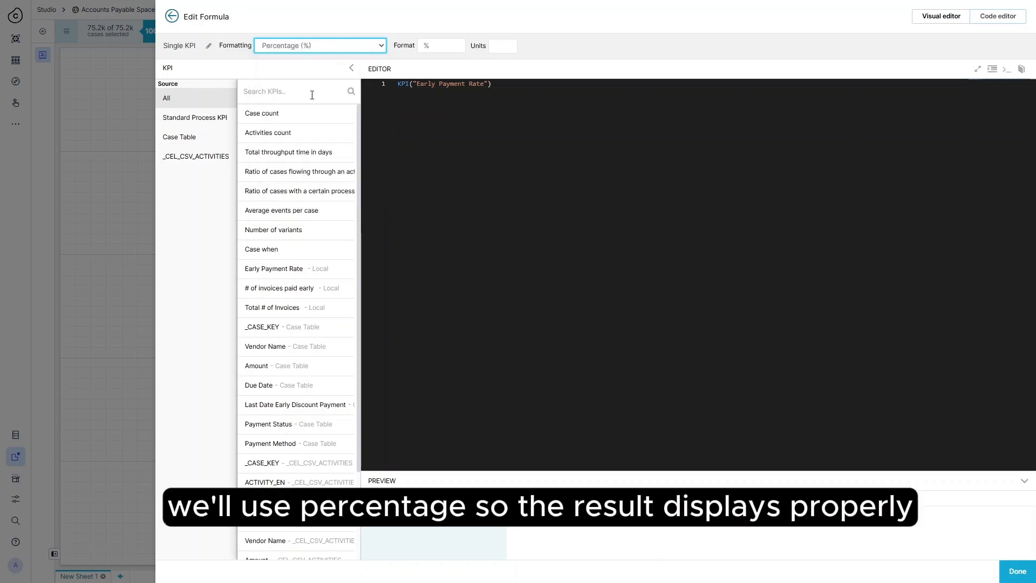
pyautogui.click(1008, 569)
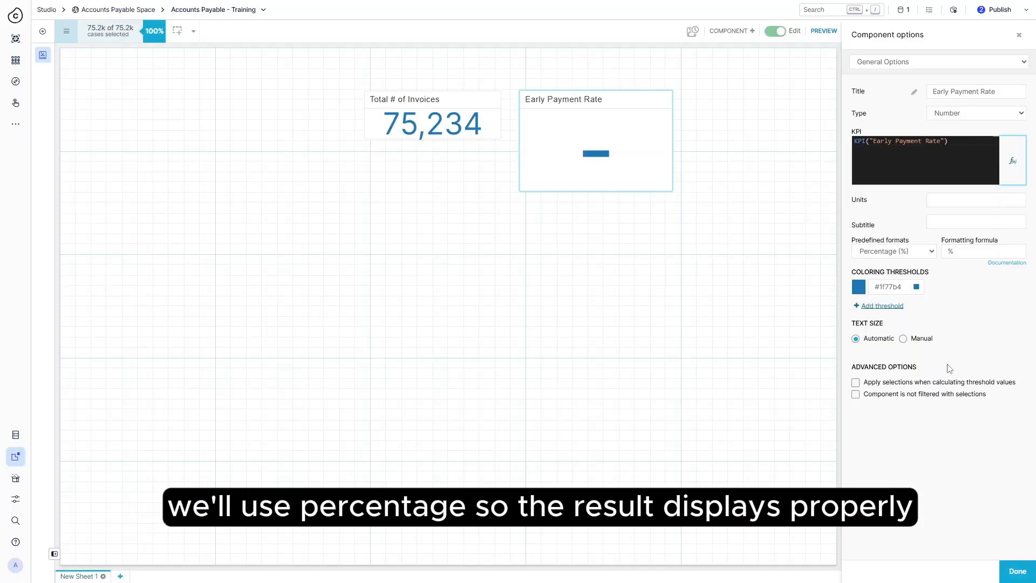
# - Shrink the Early Payment Rate component to the size of Total # of Invoices and shift both components slightly left
pyautogui.moveTo(674, 193); pyautogui.dragTo(650, 144)
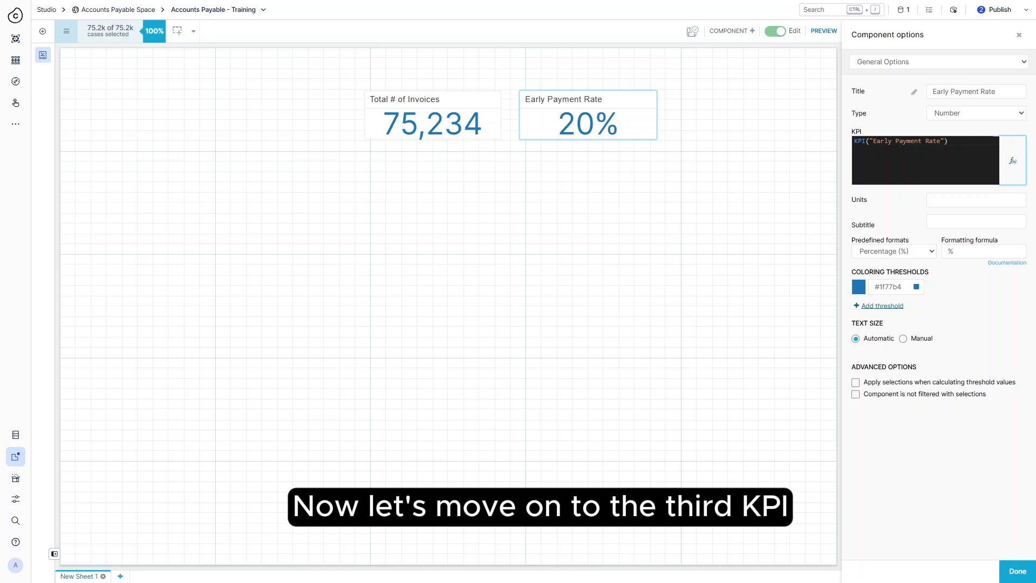
pyautogui.moveTo(426, 124); pyautogui.dragTo(396, 124)
pyautogui.moveTo(573, 123); pyautogui.dragTo(542, 123)
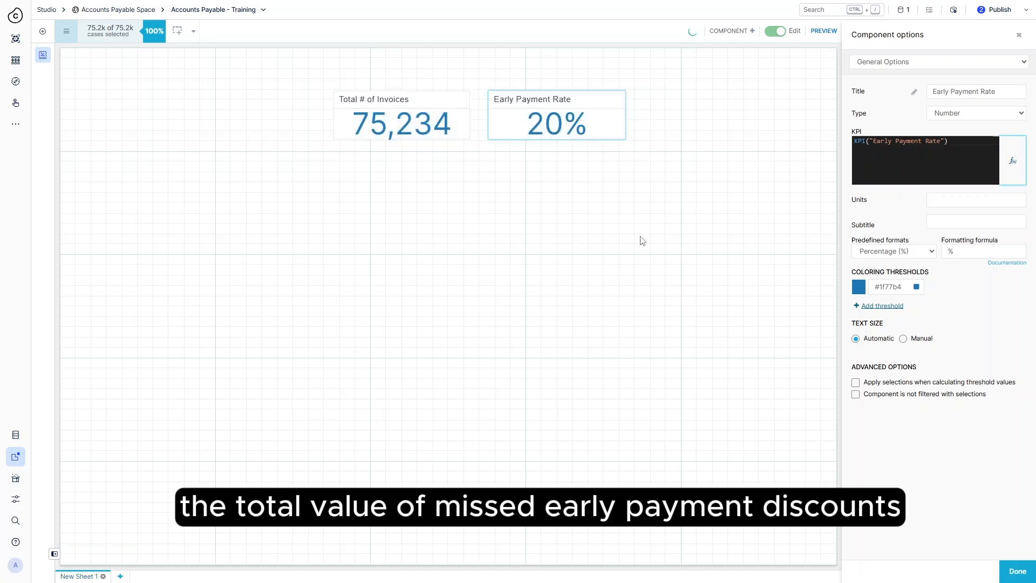
# - Add a Number KPI component to the right of Early Payment Rate and title it "Value of Missed Discounts"
pyautogui.click(1019, 35)
pyautogui.click(934, 31)
pyautogui.click(872, 526)
pyautogui.click(721, 140)
pyautogui.click(953, 92)
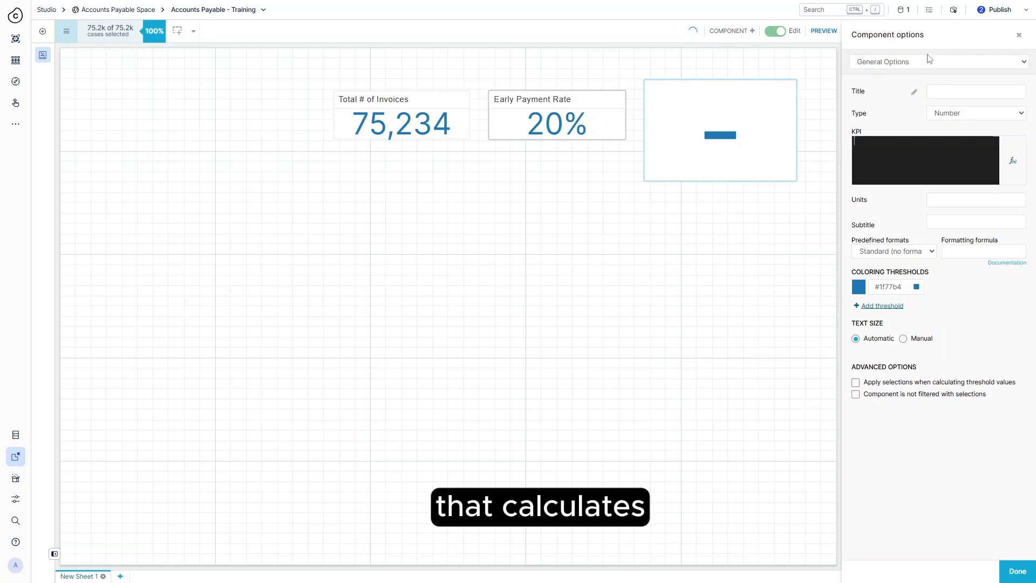
pyautogui.write('Value of Missed Discounts')
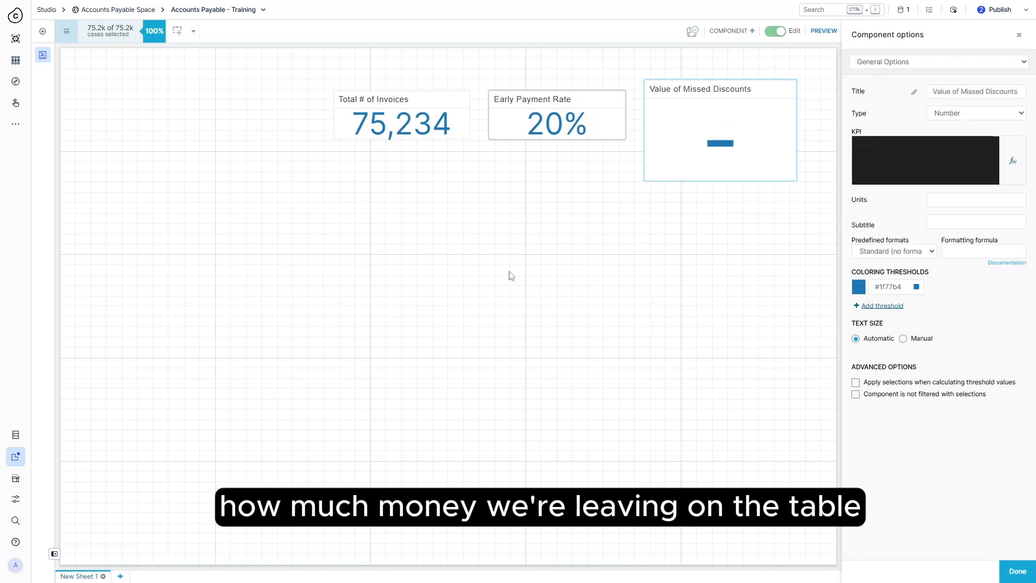
pyautogui.click(926, 161)
pyautogui.click(67, 31)
pyautogui.click(117, 173)
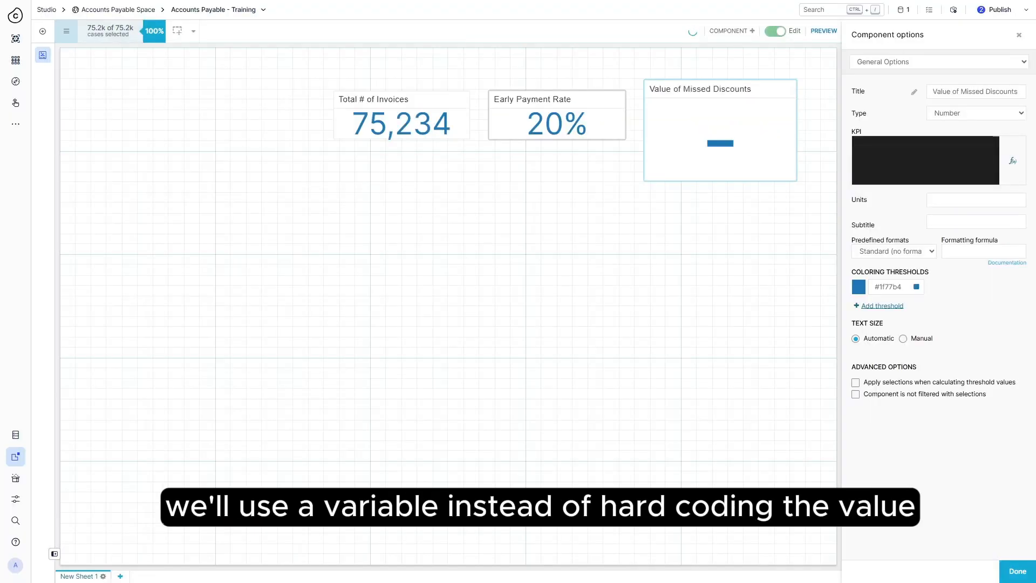
# - Create a static value variable named Early_Payment_Discount with the value 0.02
pyautogui.click(66, 31)
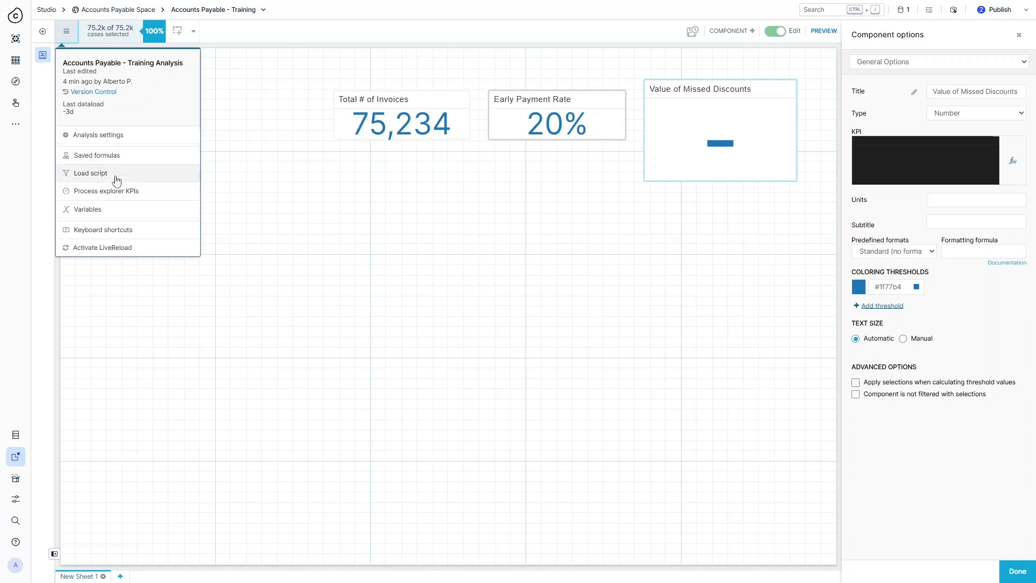
pyautogui.click(107, 210)
pyautogui.click(985, 172)
pyautogui.moveTo(296, 90); pyautogui.dragTo(254, 91)
pyautogui.write('Earl')
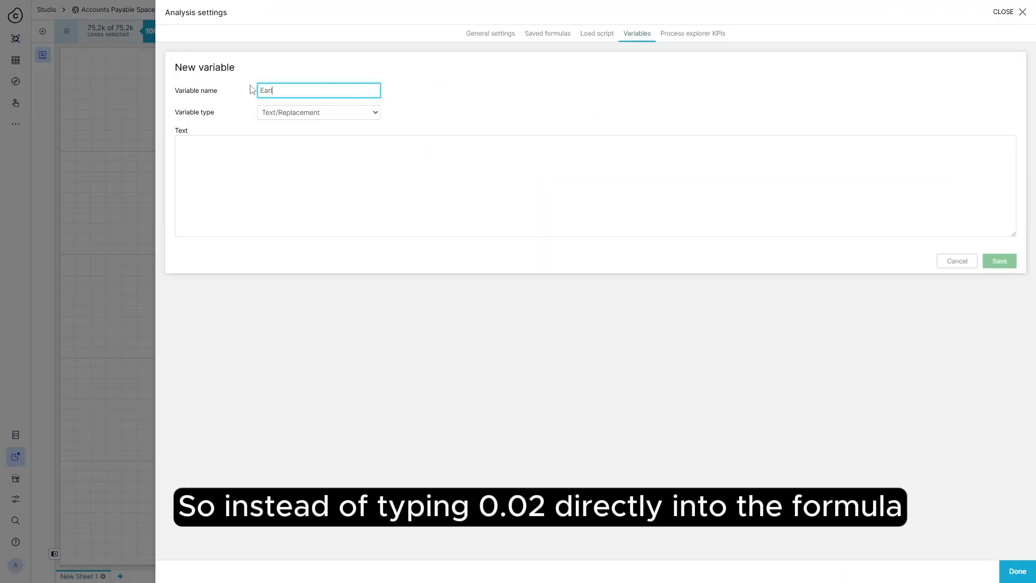
pyautogui.write('y_Payment_Discount')
pyautogui.click(319, 112)
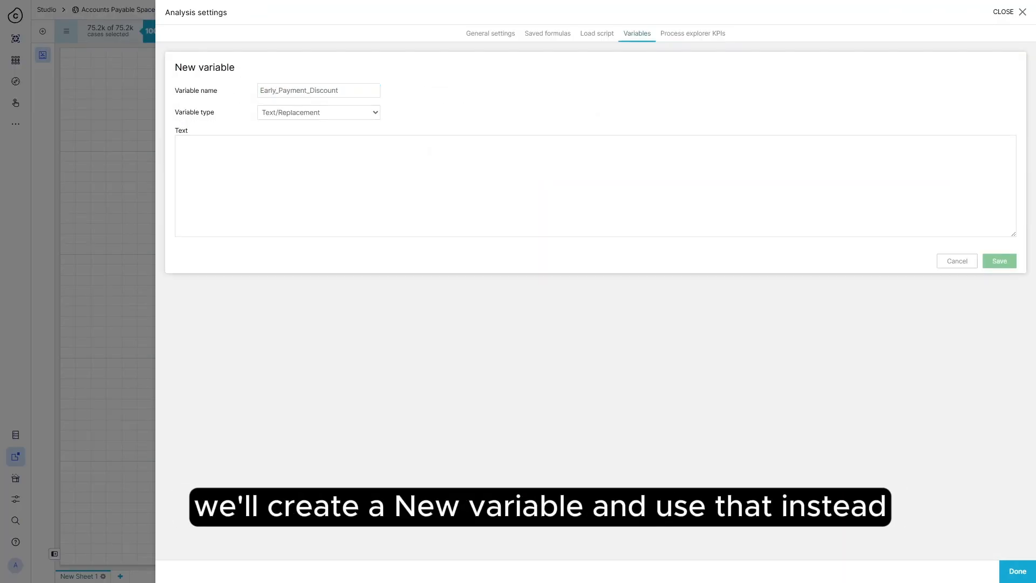
pyautogui.click(304, 139)
pyautogui.write('0.02')
pyautogui.click(1000, 257)
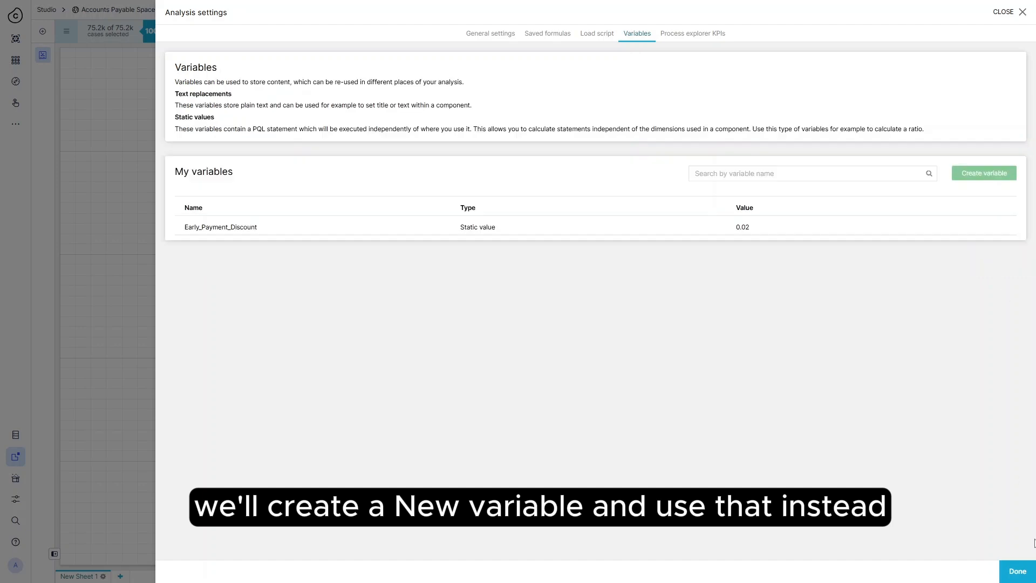
pyautogui.click(1013, 570)
# - Replace the hard-coded 0.02 in the saved Value of Missed Discounts formula with the Early_Payment_Discount variable
pyautogui.click(104, 156)
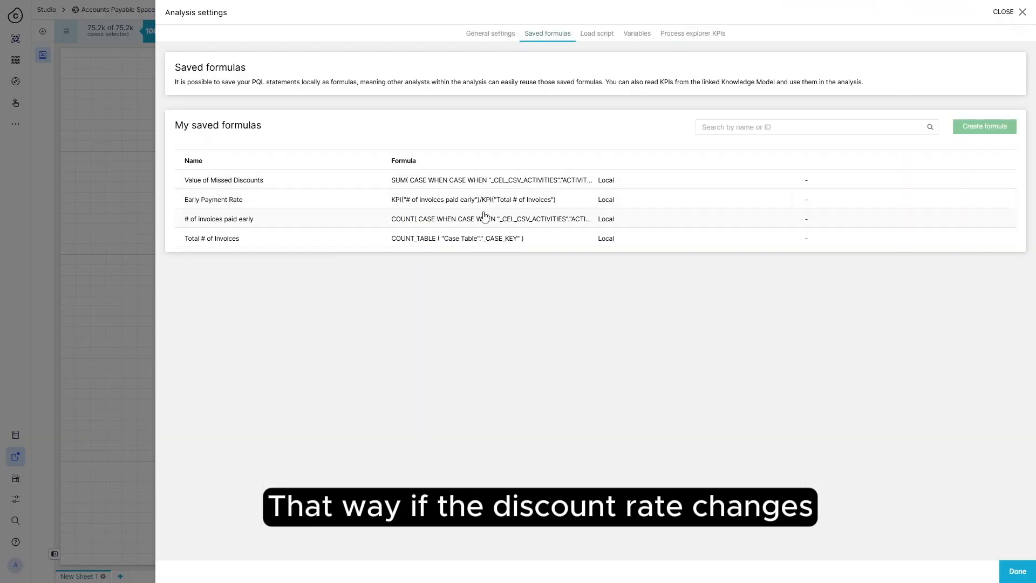
pyautogui.click(459, 181)
pyautogui.click(352, 224)
pyautogui.press('BackSpace')
pyautogui.press('BackSpace')
pyautogui.press('BackSpace')
pyautogui.press('BackSpace')
pyautogui.press('BackSpace')
pyautogui.click(1004, 222)
pyautogui.click(557, 133)
pyautogui.click(193, 140)
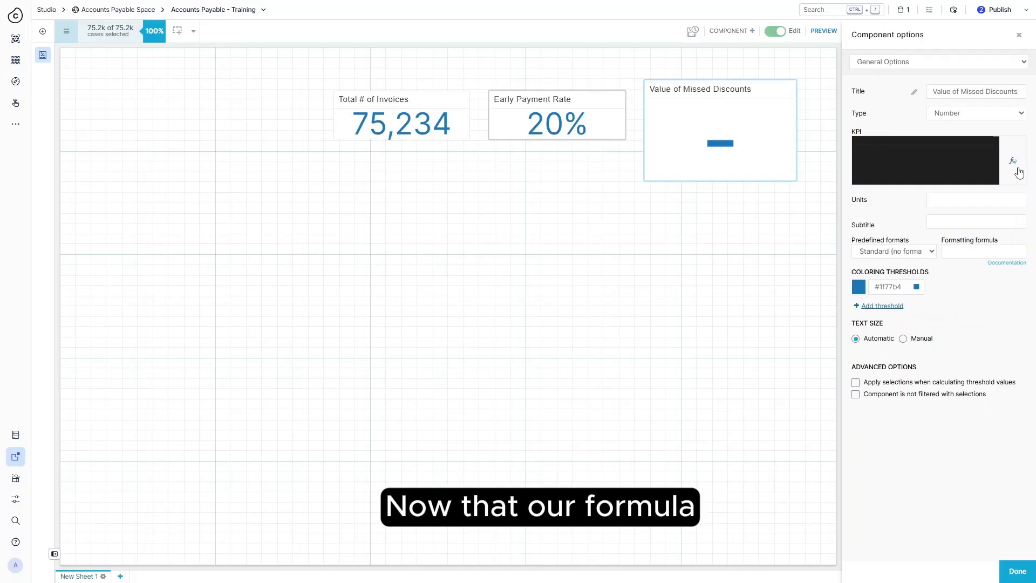
# - Set the Value of Missed Discounts component's KPI to the saved formula of that name with Rounded number (#,###) formatting and USD units
pyautogui.click(1010, 164)
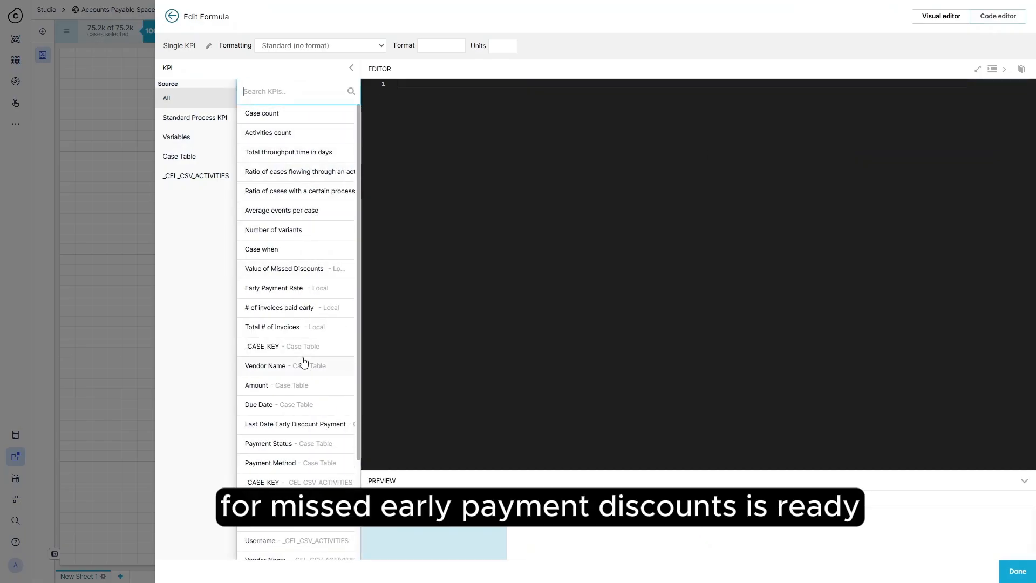
pyautogui.click(293, 275)
pyautogui.click(320, 45)
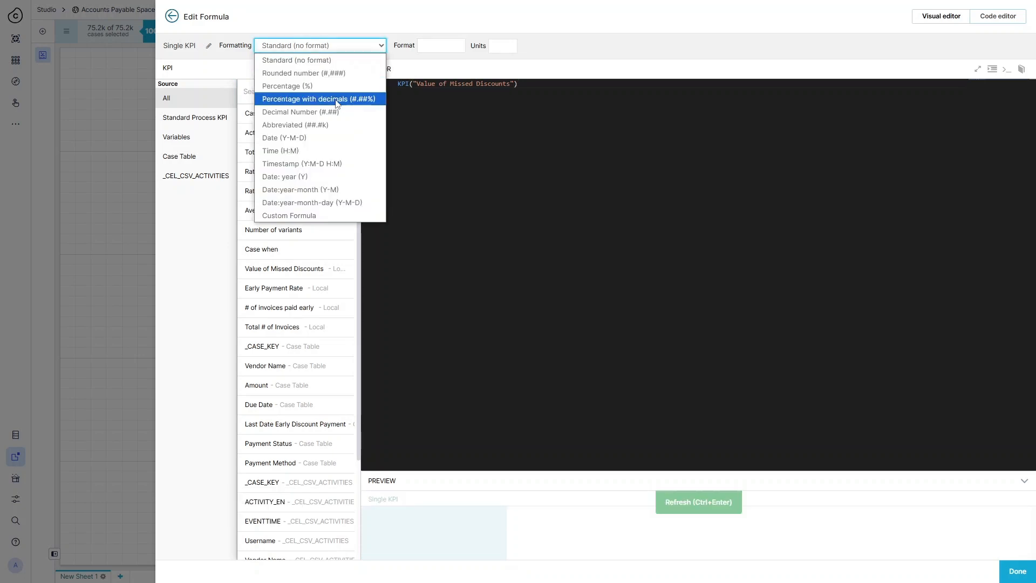
pyautogui.click(303, 73)
pyautogui.write('USD')
pyautogui.click(523, 81)
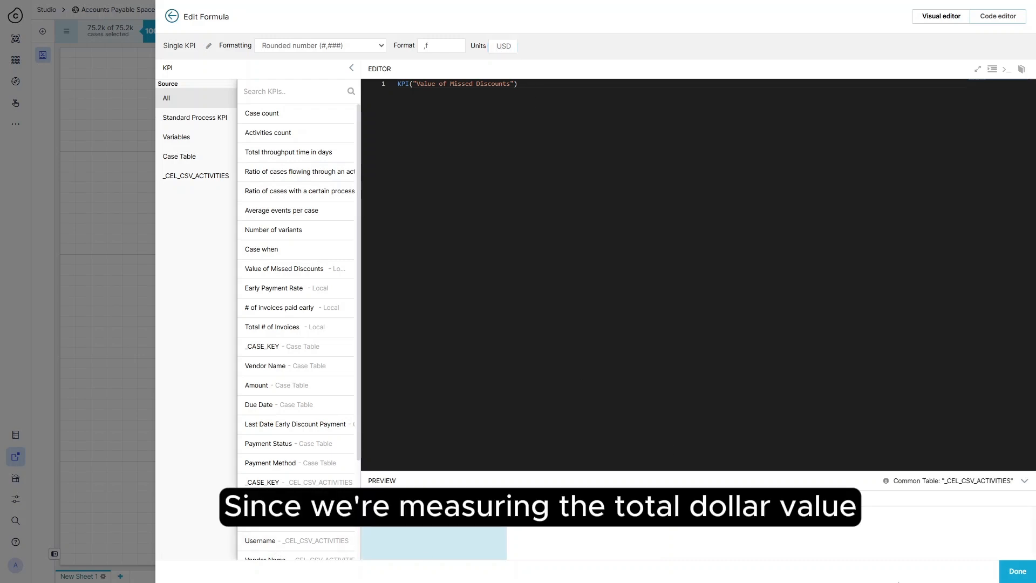
pyautogui.click(1007, 574)
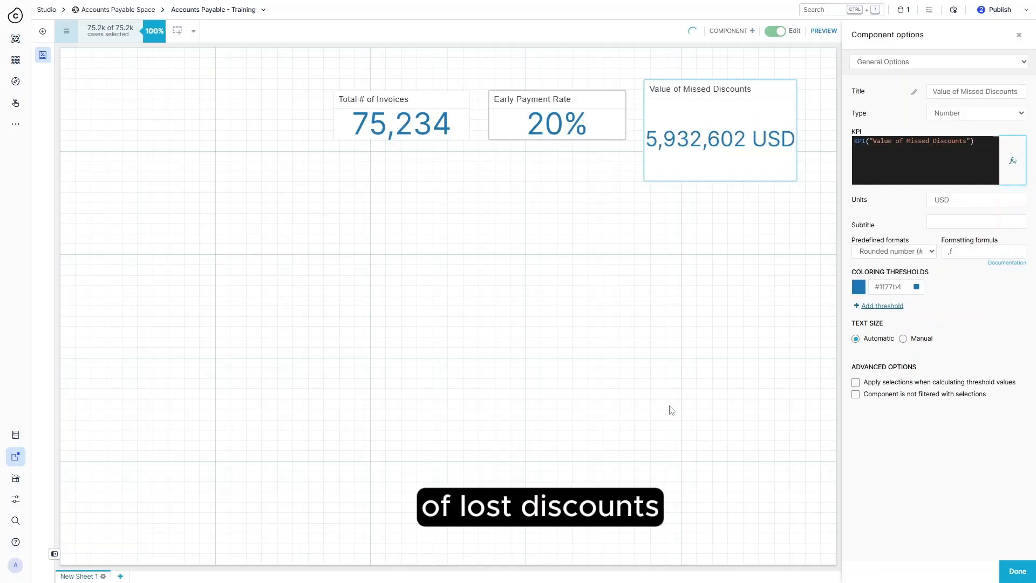
pyautogui.click(725, 173)
# - Create a new saved formula named "Avg. Delay Missed Early Payments"
pyautogui.click(66, 31)
pyautogui.click(129, 162)
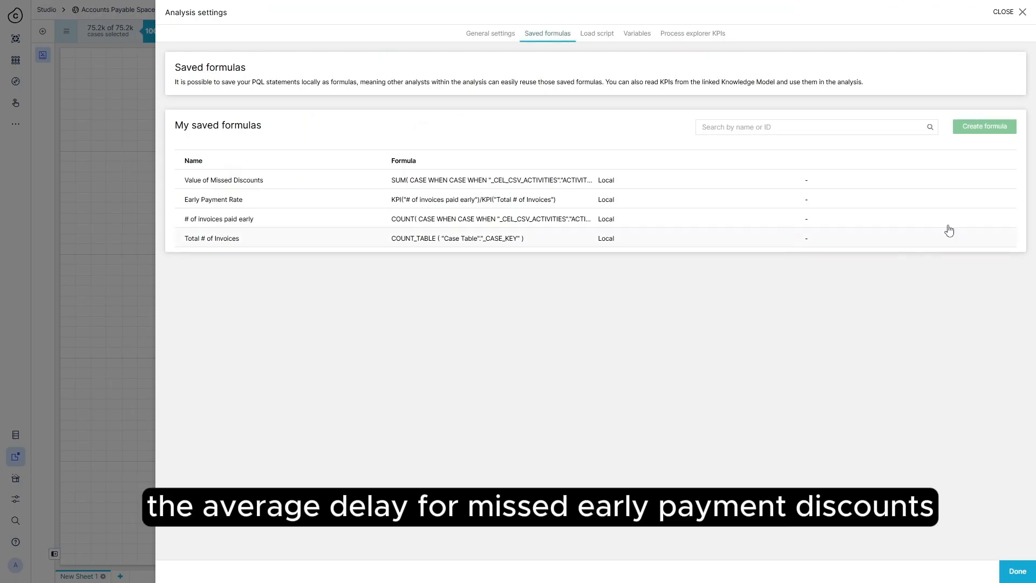
pyautogui.click(985, 126)
pyautogui.doubleClick(244, 93)
pyautogui.write('Avg. Delay Missed Early Payments')
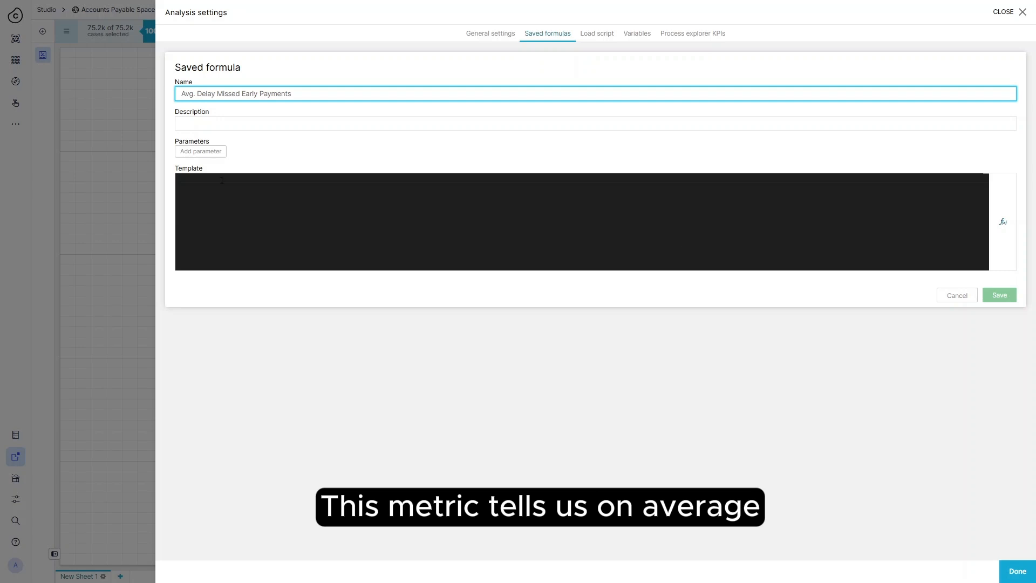
# - Define the formula as AVG of DAYS_BETWEEN "Last Date Early Discount Payment" and the 'Process Payment' EVENTTIME when EVENTTIME is later, ELSE NULL, and save it
pyautogui.click(221, 180)
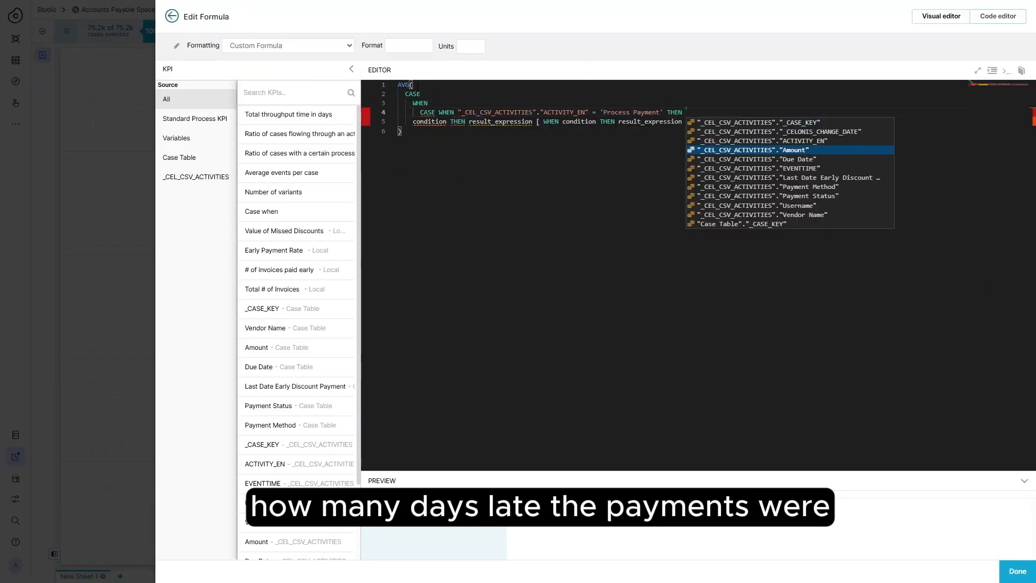
pyautogui.write('"_CEL_CSV_ACTIVITIES"."EVENTTIME" END')
pyautogui.press('Return')
pyautogui.write('> "_CEL_CSV_ACTIVITIES"."Last Date Early Discount Payment"')
pyautogui.press('Return')
pyautogui.write('THEN DAYS_BETWEEN ( "_CEL_CSV_ACTIVITIES"."Last Date Early Discount Payment",')
pyautogui.press('Return')
pyautogui.write('CASE WHEN "_CEL_CSV_ACTIVITIES"."ACTIVITY_EN" = \'Process Payment\' THEN "_CEL_CSV_ACTIVITIES"."EVENTTIME" END)      ELSE NULL')
pyautogui.press('BackSpace')
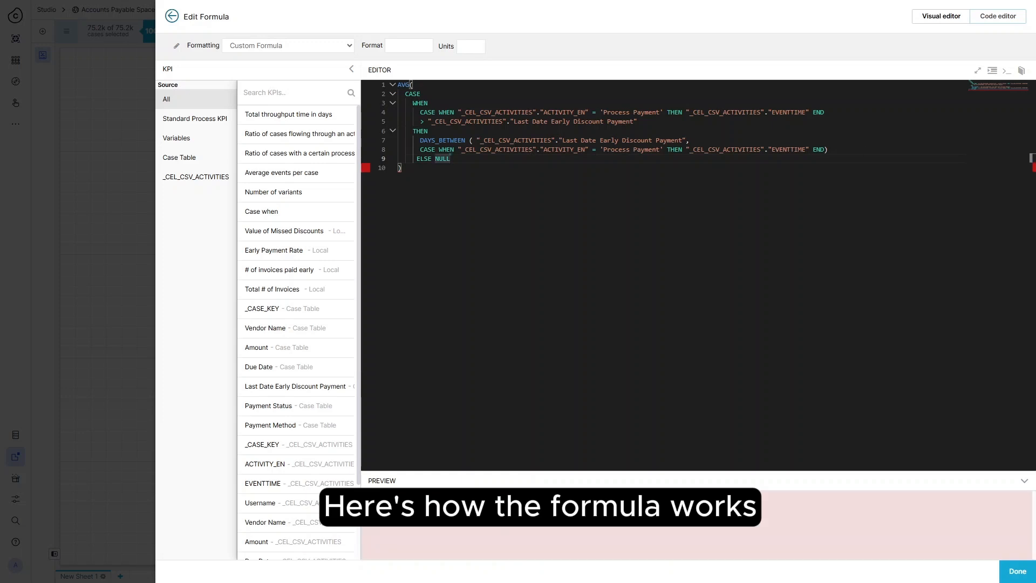
pyautogui.press('Return')
pyautogui.write('END')
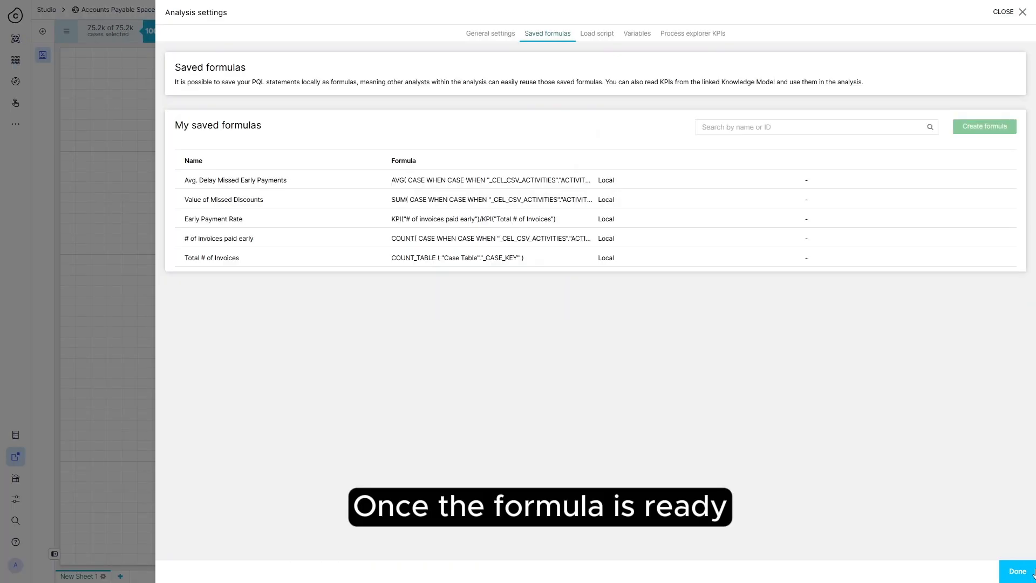
pyautogui.click(1032, 573)
# - Add a Number KPI component to the sheet and title it "Avg. Delay Missed Early Payments"
pyautogui.click(668, 229)
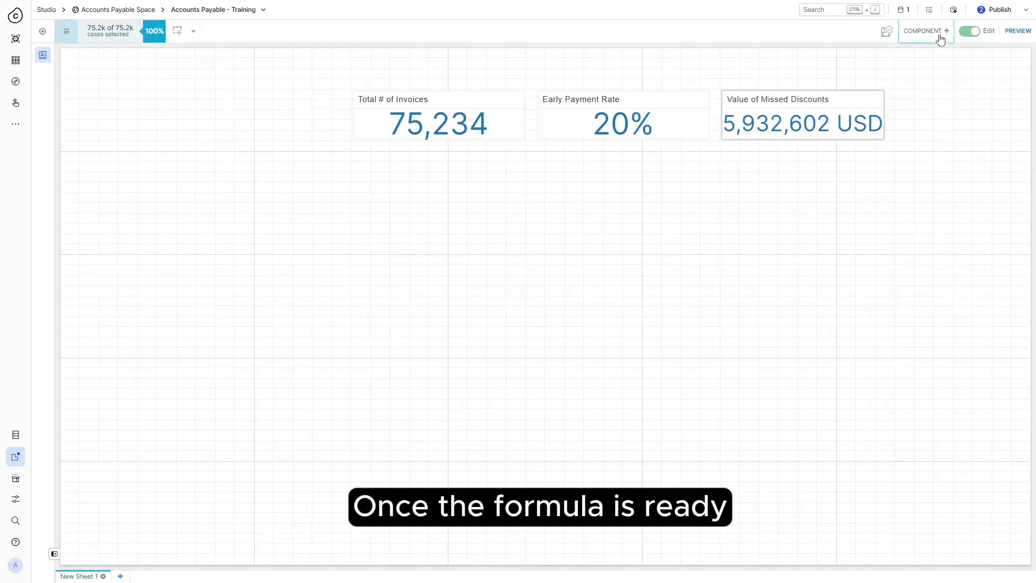
pyautogui.click(941, 34)
pyautogui.scroll(-5, 873, 355)
pyautogui.moveTo(873, 281); pyautogui.dragTo(612, 244)
pyautogui.click(969, 91)
pyautogui.write('Avg. Delay Missed Early Payments')
# - Set the component's KPI to Avg. Delay Missed Early Payments with Decimal Number (#.##) formatting and days units, and place it right of Value of Missed Discounts
pyautogui.click(1013, 161)
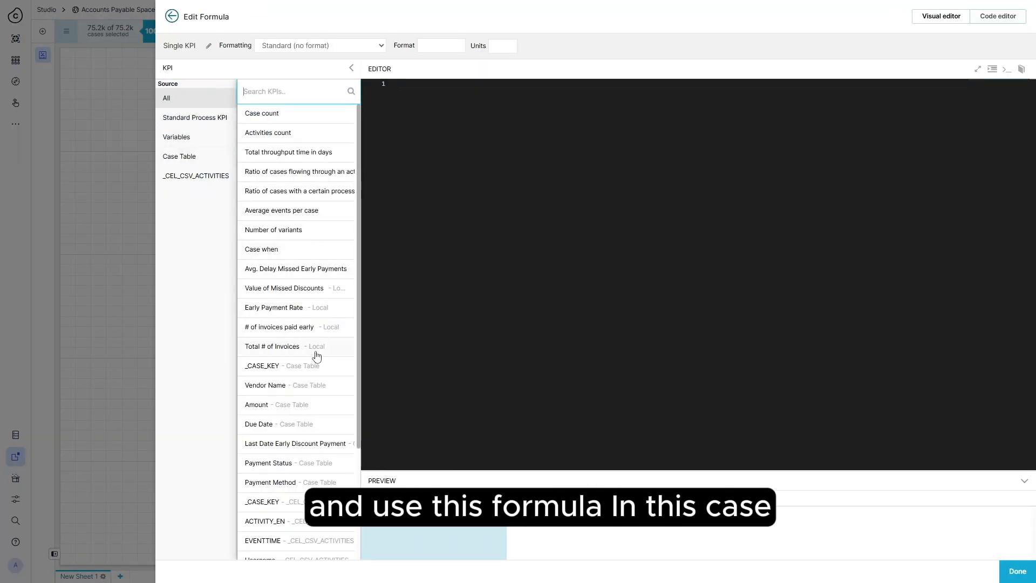
pyautogui.write('av')
pyautogui.click(296, 132)
pyautogui.click(345, 45)
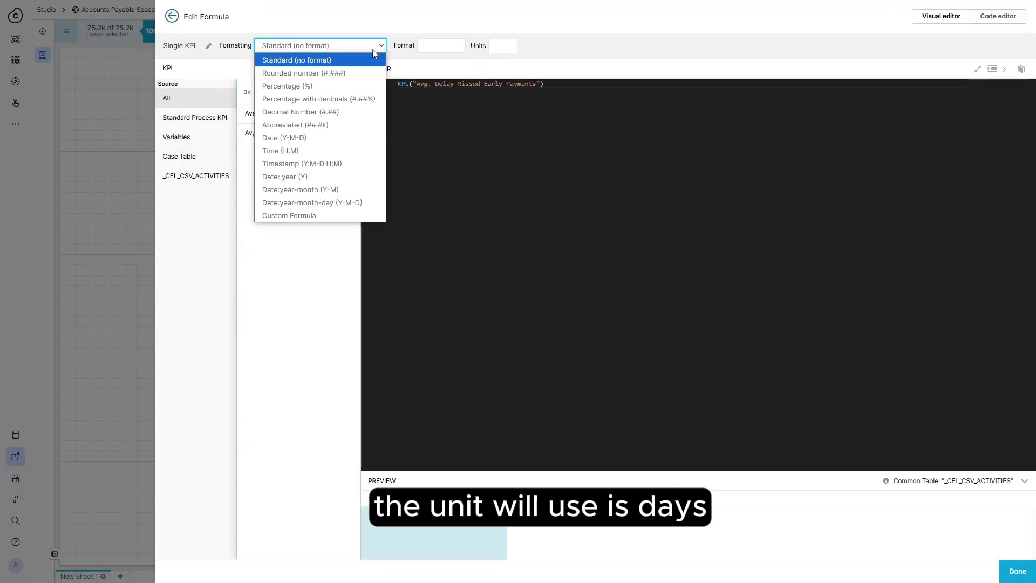
pyautogui.click(348, 77)
pyautogui.click(319, 45)
pyautogui.click(300, 111)
pyautogui.click(502, 46)
pyautogui.write('days')
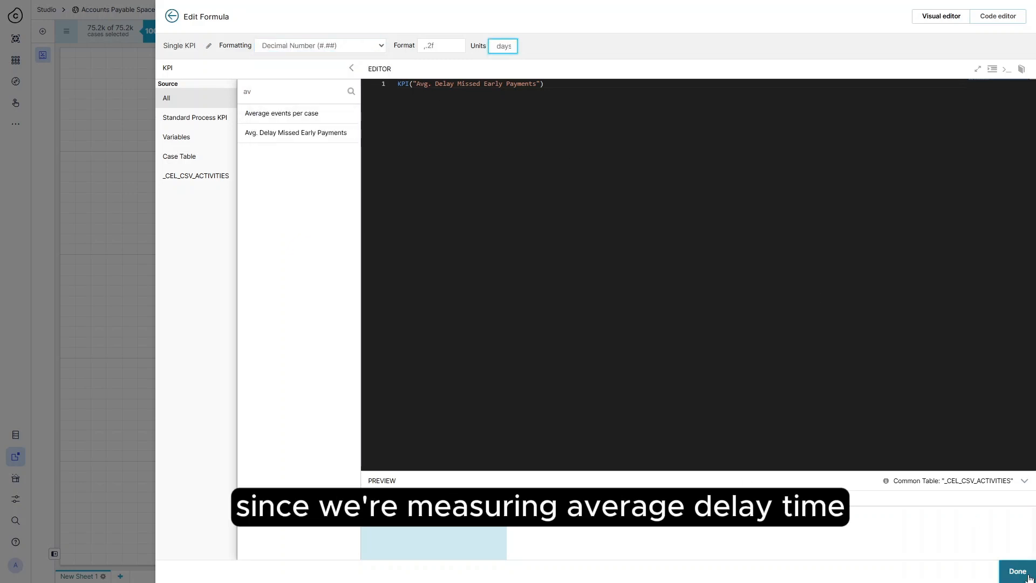
pyautogui.click(1017, 571)
pyautogui.moveTo(684, 294); pyautogui.dragTo(766, 131)
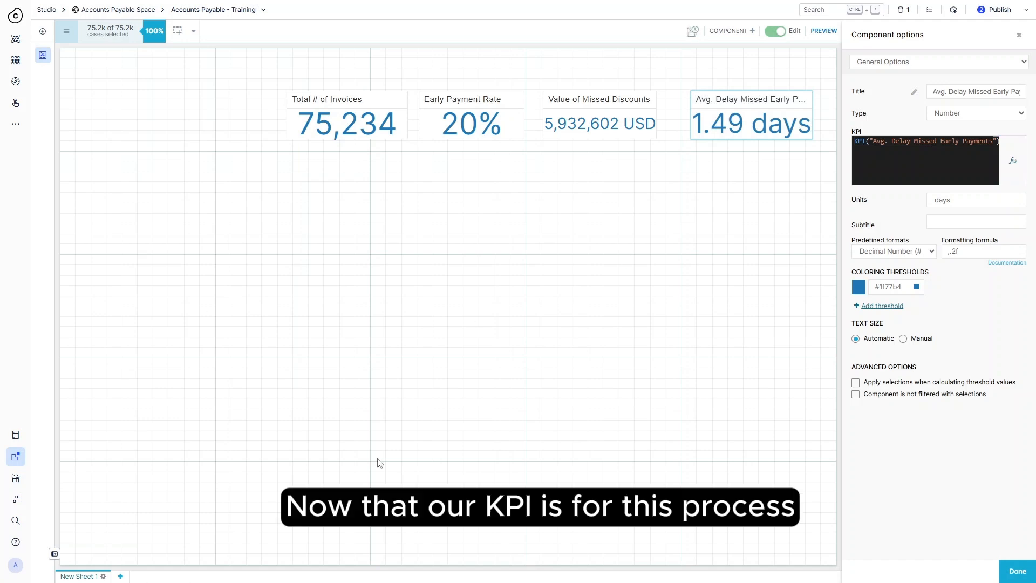
pyautogui.click(1019, 35)
# - Add a Column Chart below the KPI components and title it "Missed Discounts per Vendor"
pyautogui.click(941, 31)
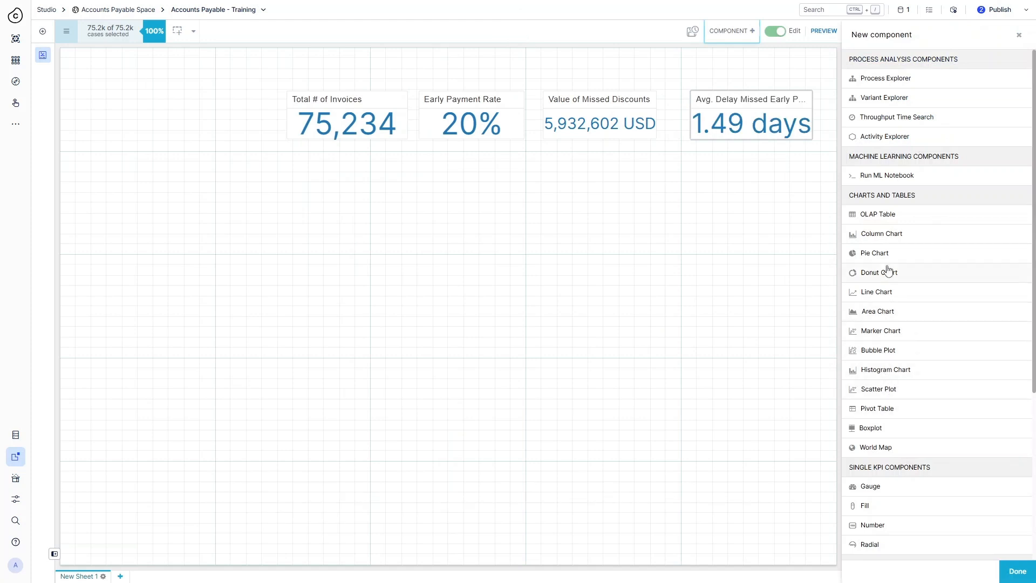
pyautogui.click(887, 235)
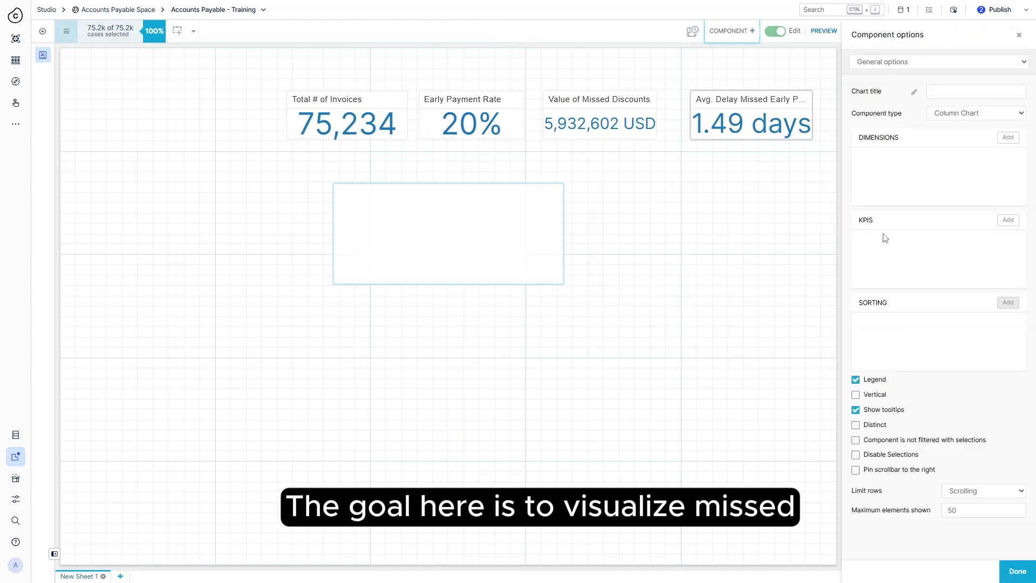
pyautogui.click(953, 91)
pyautogui.write('Miss')
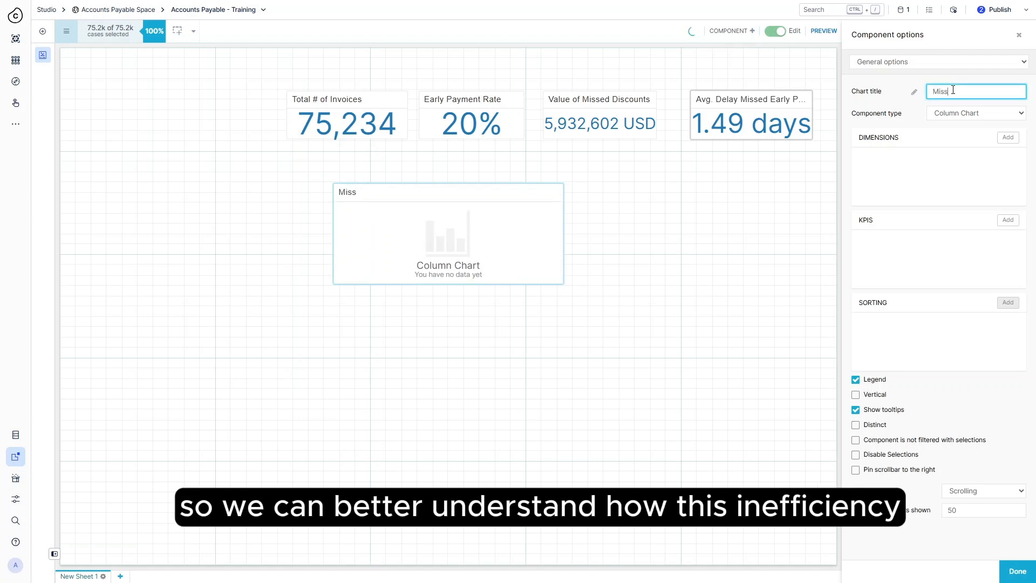
pyautogui.write('ed Disco')
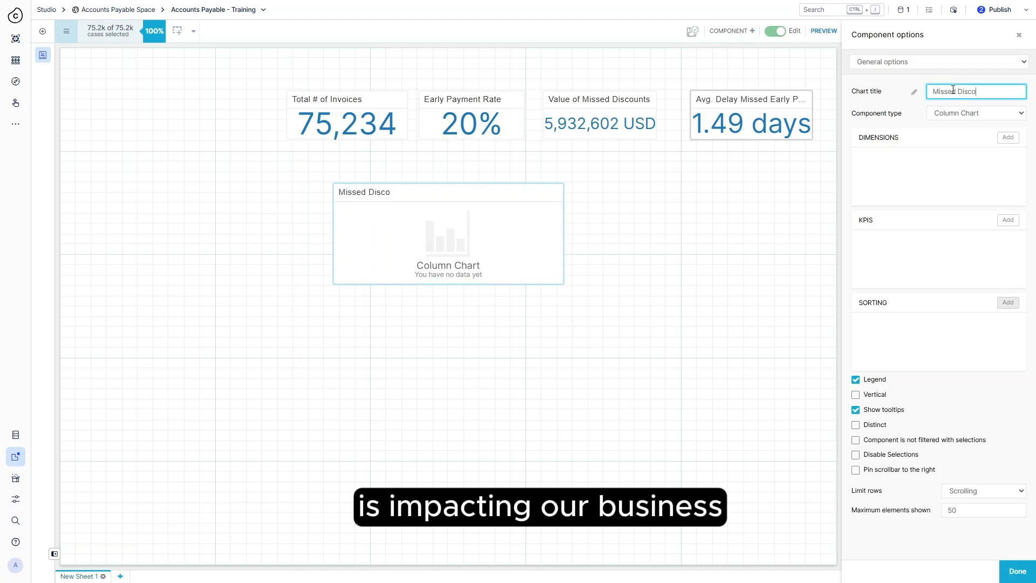
pyautogui.write('unts per Vendor')
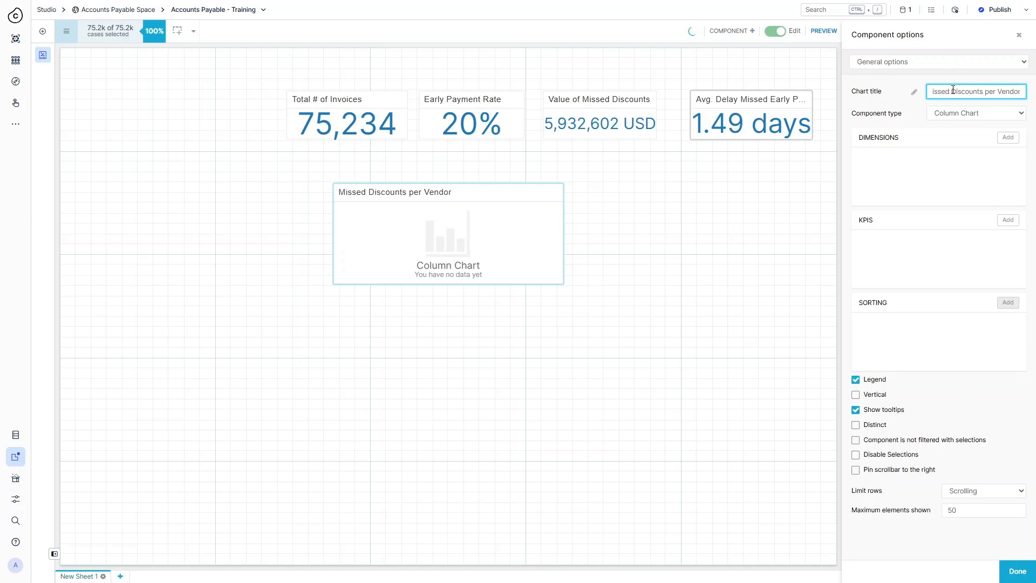
pyautogui.press('Return')
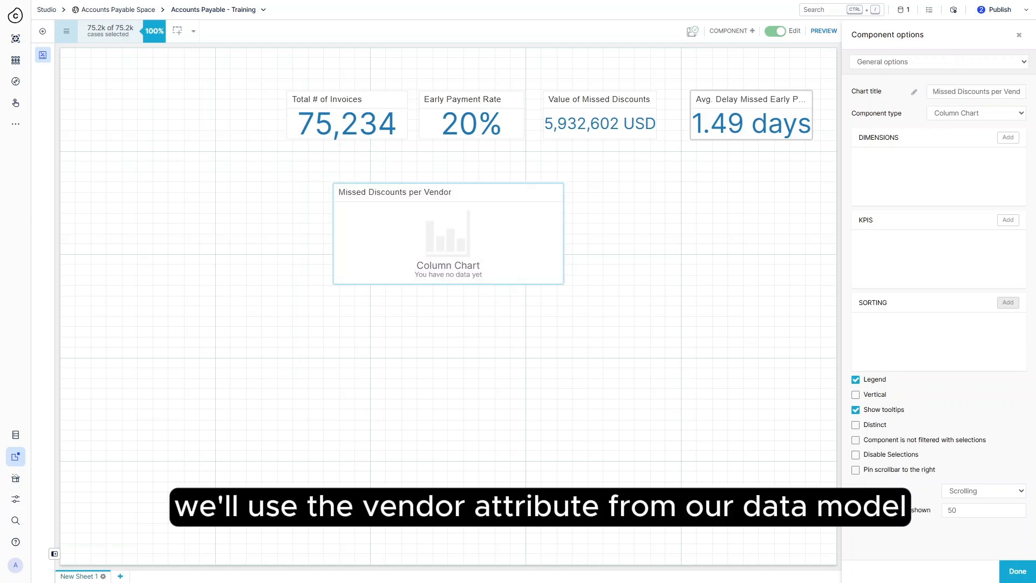
# - Add Vendor Name from the _CEL_CSV_ACTIVITIES table as the column chart's dimension
pyautogui.click(1007, 137)
pyautogui.click(234, 105)
pyautogui.click(474, 141)
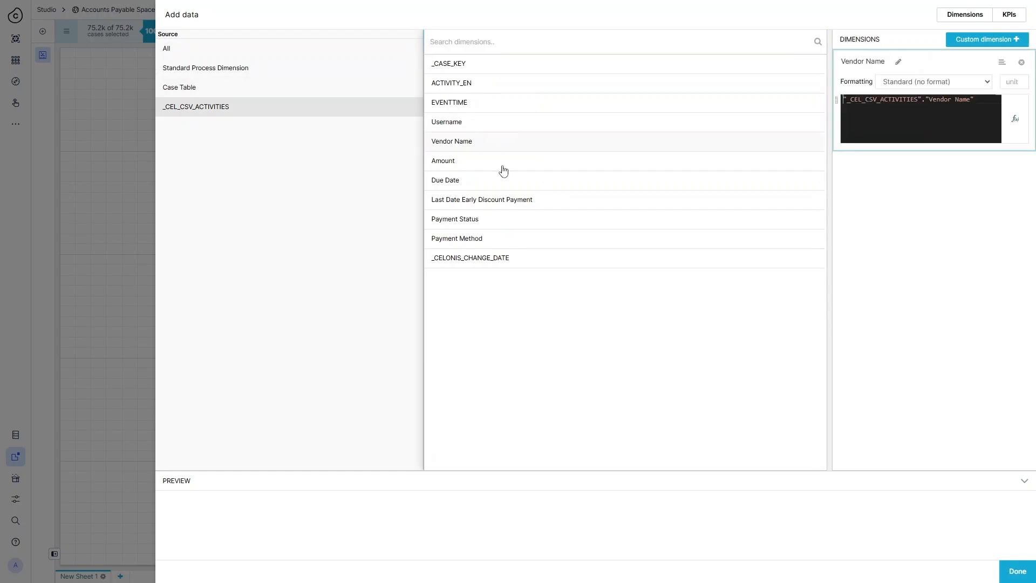
pyautogui.click(1019, 572)
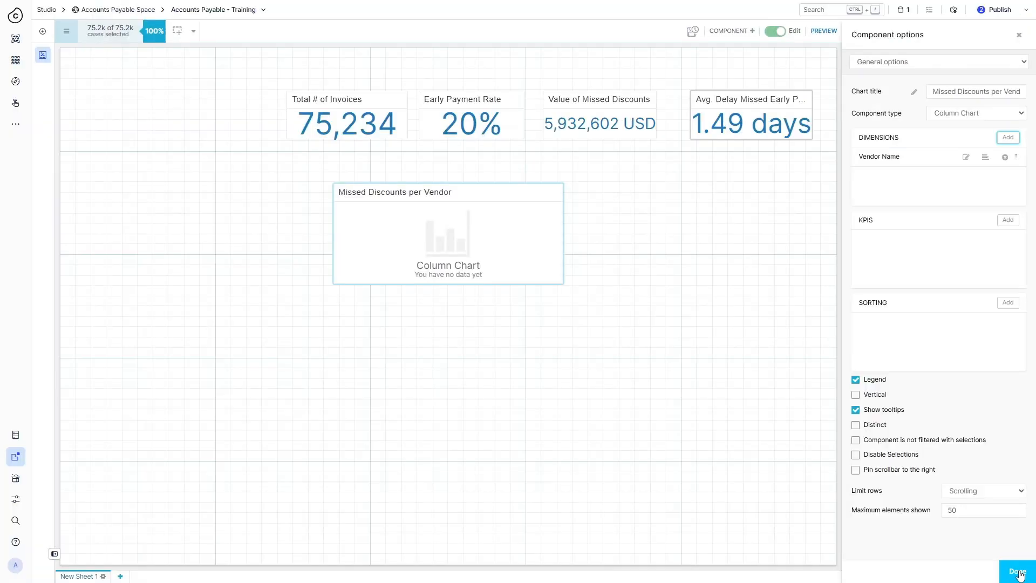
# - Add the saved Value of Missed Discounts formula as the chart's KPI with Rounded number (#,###) formatting and USD units
pyautogui.click(1009, 221)
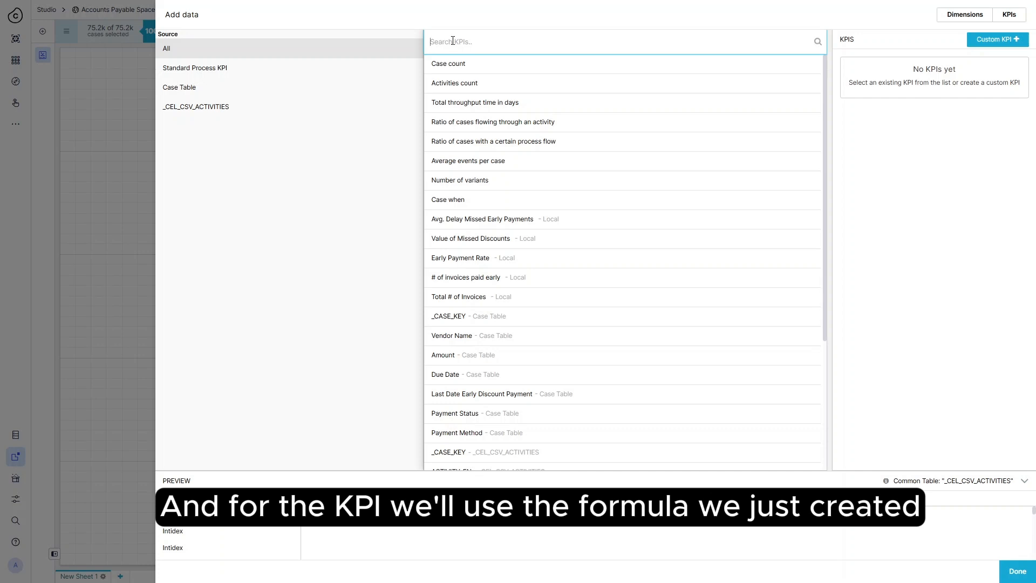
pyautogui.write('va')
pyautogui.click(468, 84)
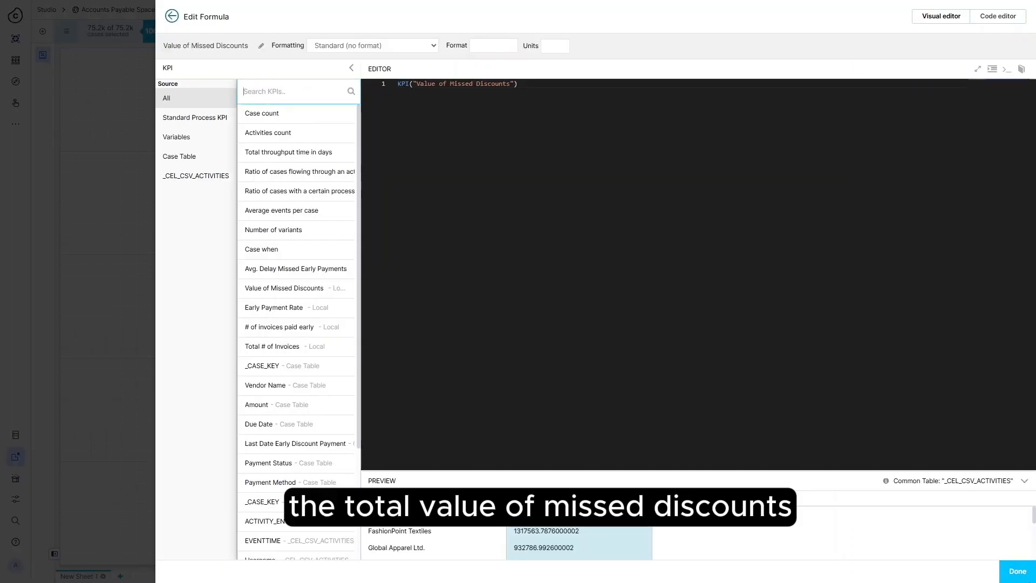
pyautogui.click(492, 46)
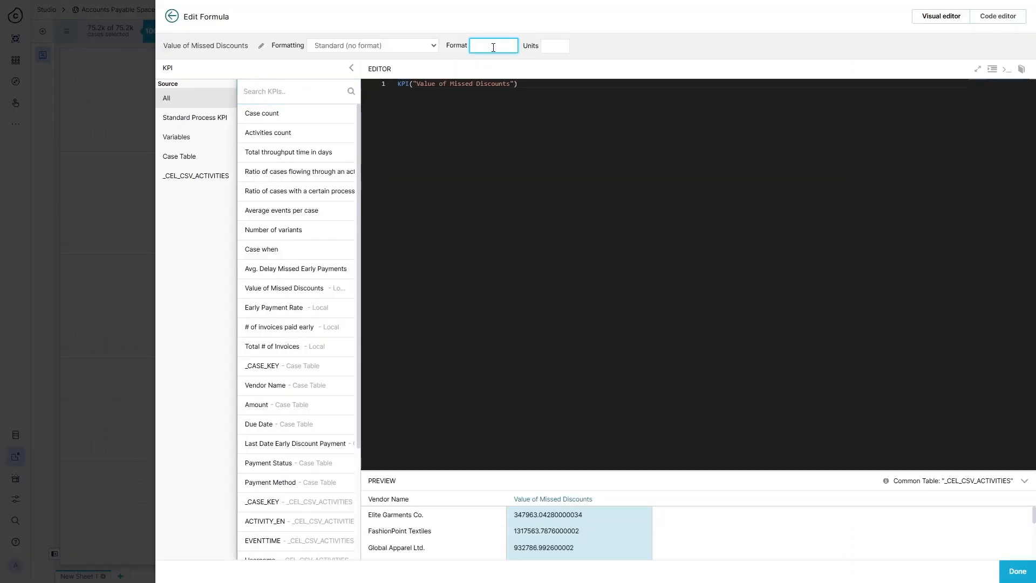
pyautogui.click(416, 46)
pyautogui.click(351, 73)
pyautogui.click(552, 47)
pyautogui.write('USD')
pyautogui.click(1018, 571)
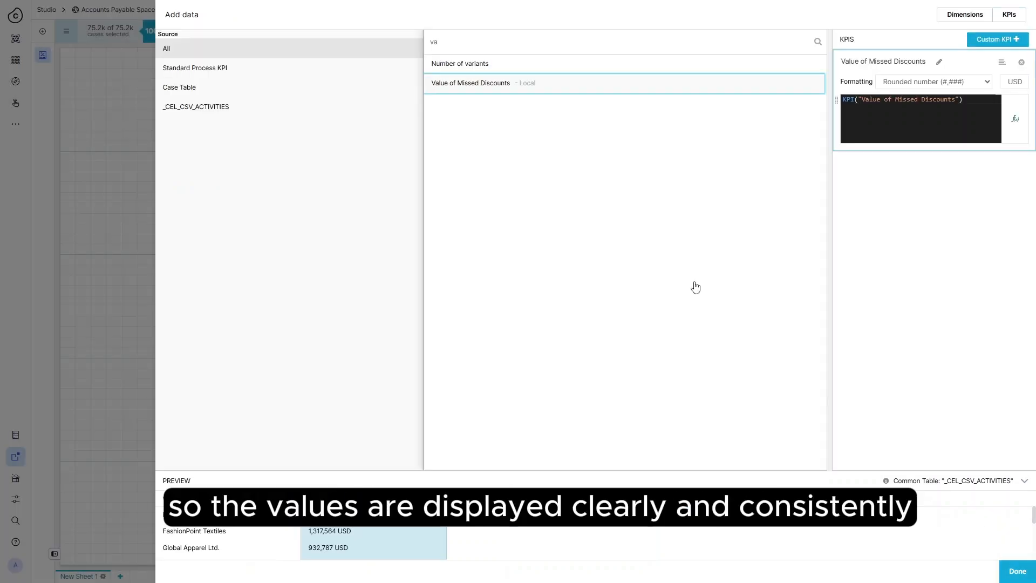
pyautogui.click(1018, 571)
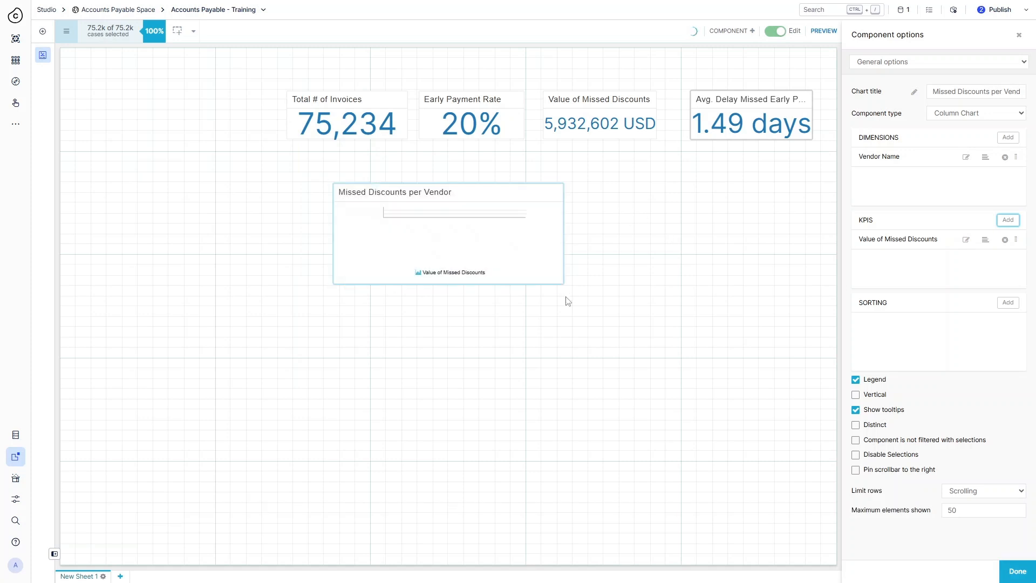
# - Enlarge the Missed Discounts per Vendor chart and move it right, beneath the Value of Missed Discounts and average delay components
pyautogui.moveTo(560, 282); pyautogui.dragTo(698, 370)
pyautogui.moveTo(535, 297); pyautogui.dragTo(657, 278)
# - Sort the Missed Discounts per Vendor chart by Value of Missed Discounts in descending order and format its KPI as Abbreviated (##.#k)
pyautogui.click(1007, 303)
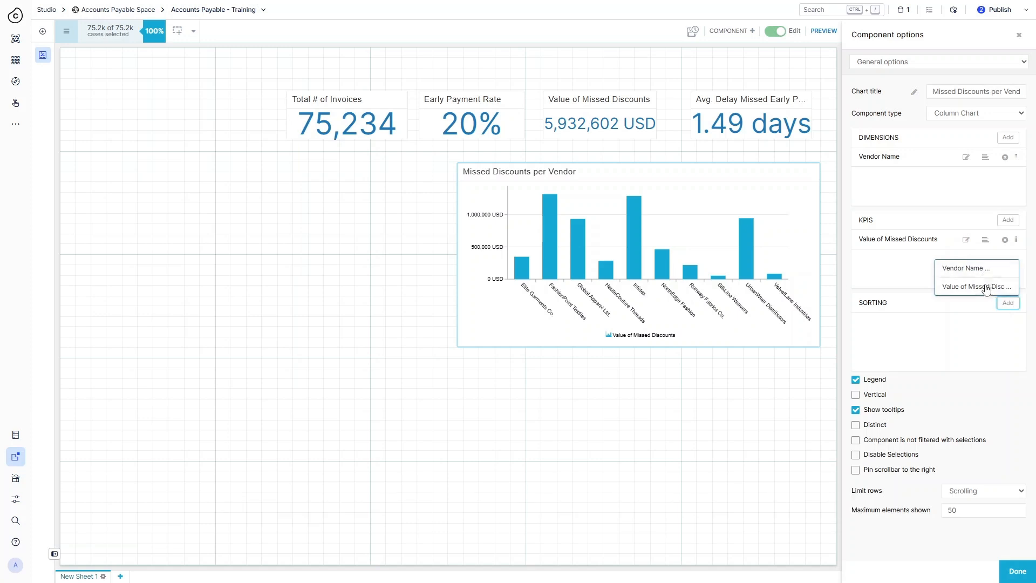
pyautogui.click(966, 284)
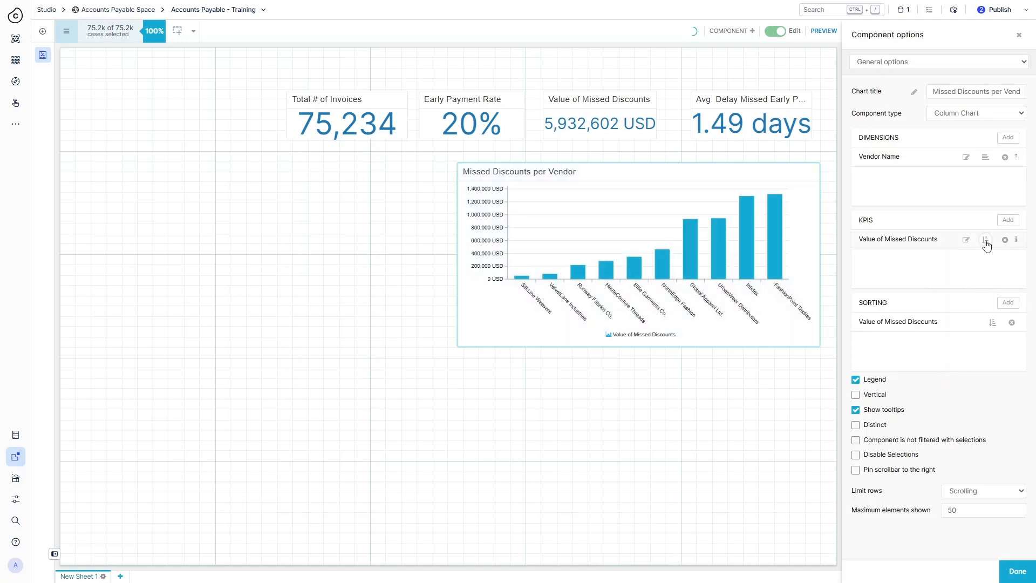
pyautogui.click(966, 240)
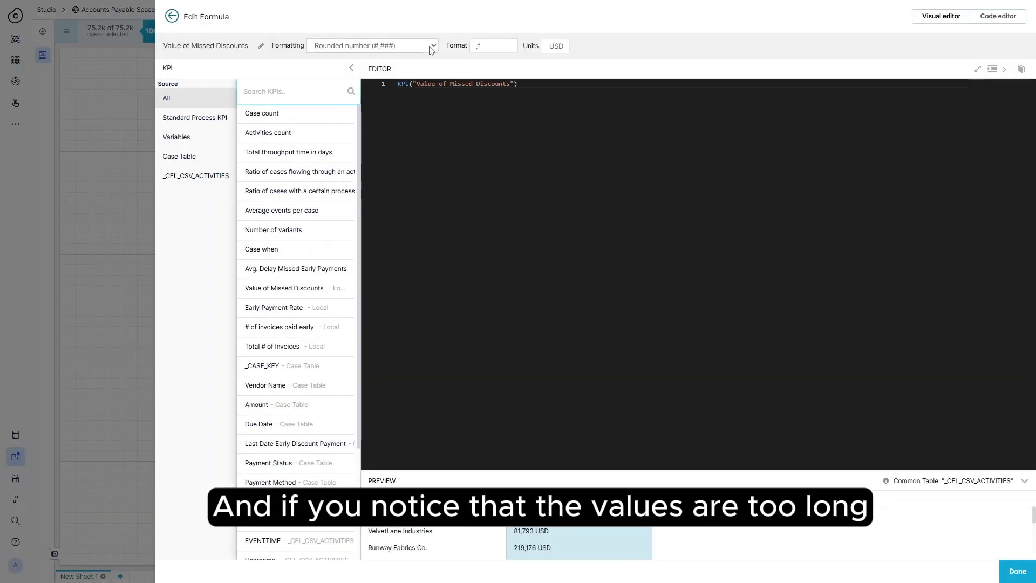
pyautogui.click(410, 46)
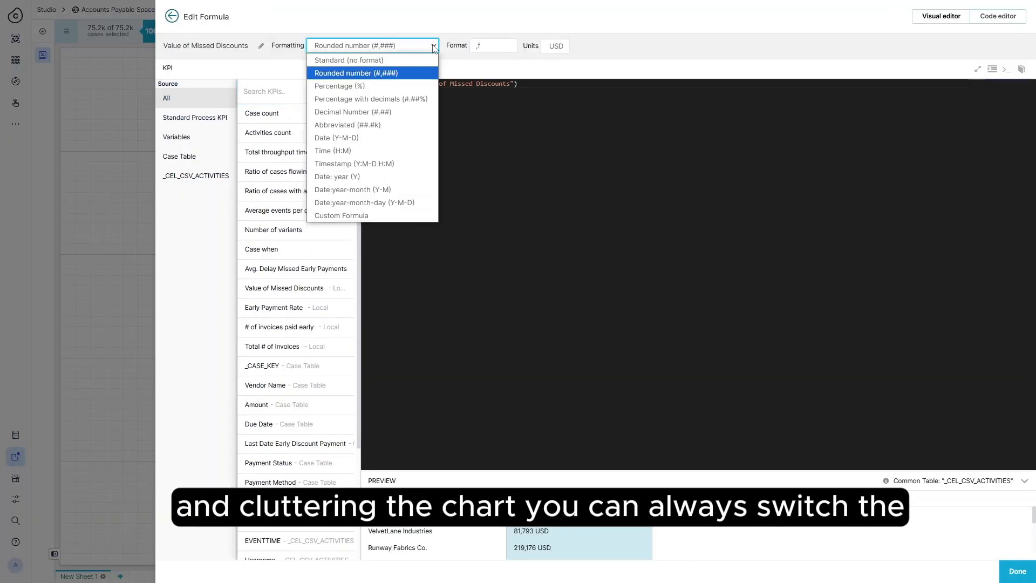
pyautogui.click(374, 125)
pyautogui.click(1017, 573)
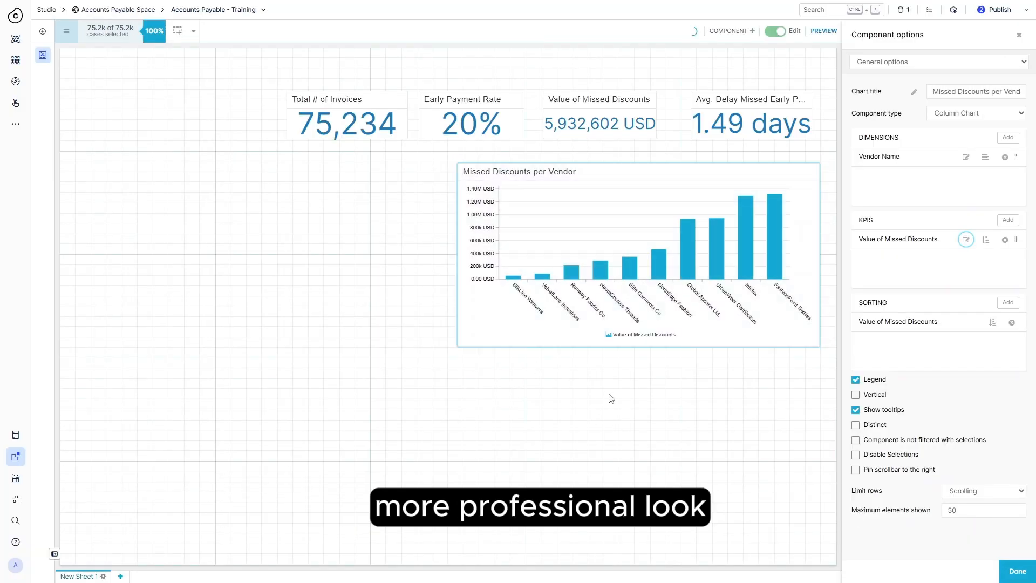
pyautogui.click(993, 322)
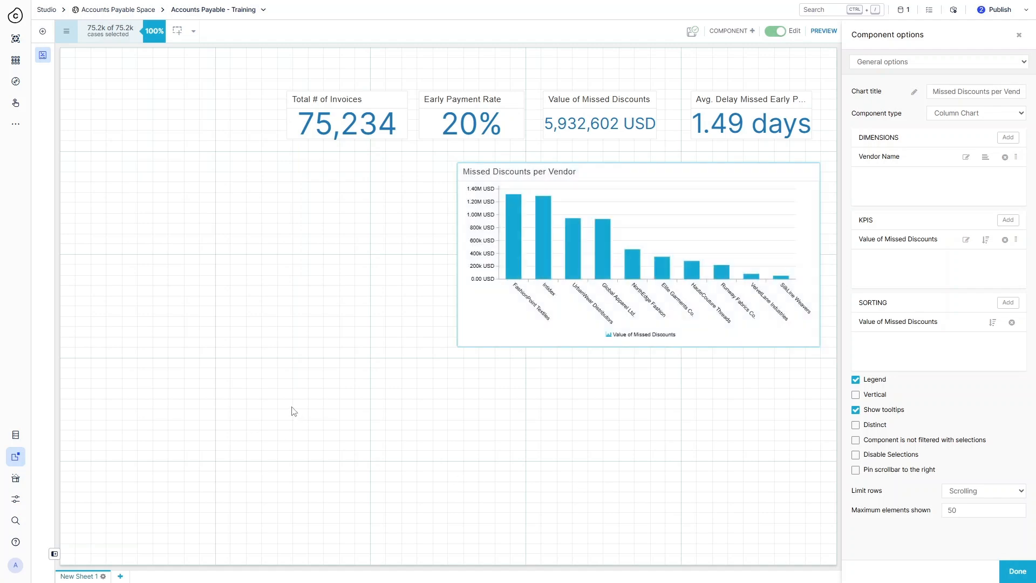
pyautogui.click(1018, 570)
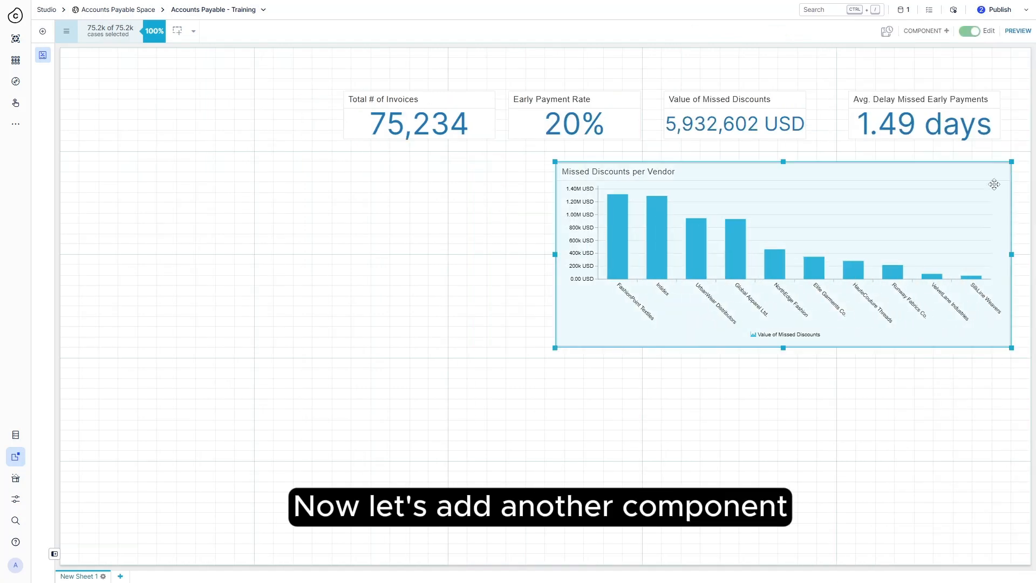
# - Add an OLAP Table beneath the Missed Discounts per Vendor chart and enlarge it to the chart's width and height
pyautogui.click(927, 33)
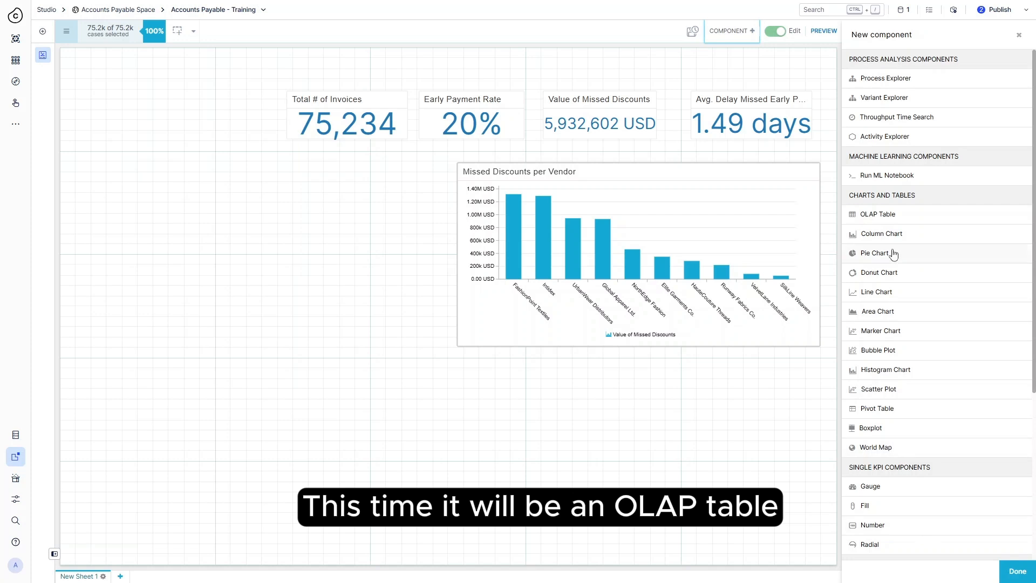
pyautogui.moveTo(889, 216); pyautogui.dragTo(558, 432)
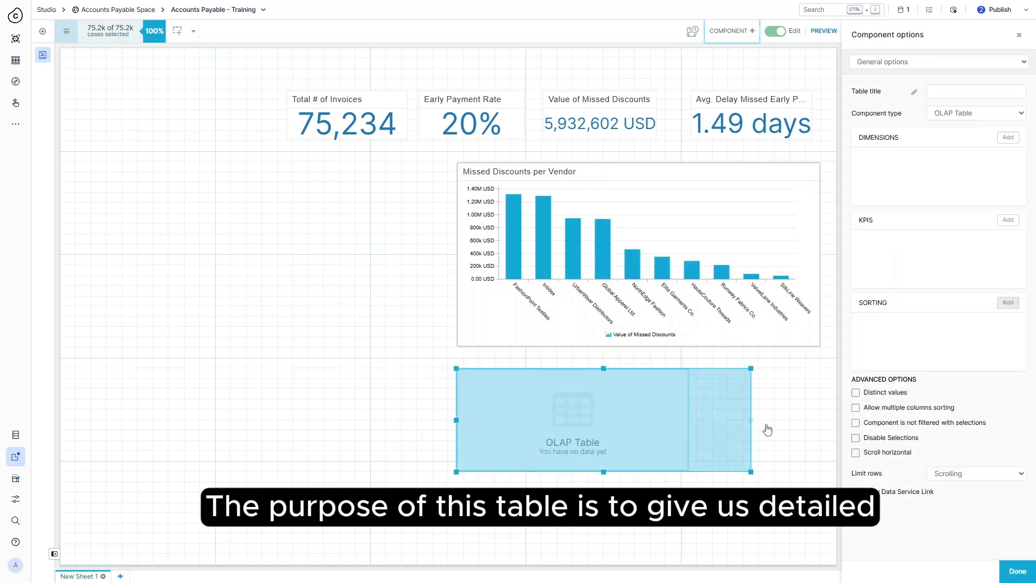
pyautogui.moveTo(639, 472); pyautogui.dragTo(640, 554)
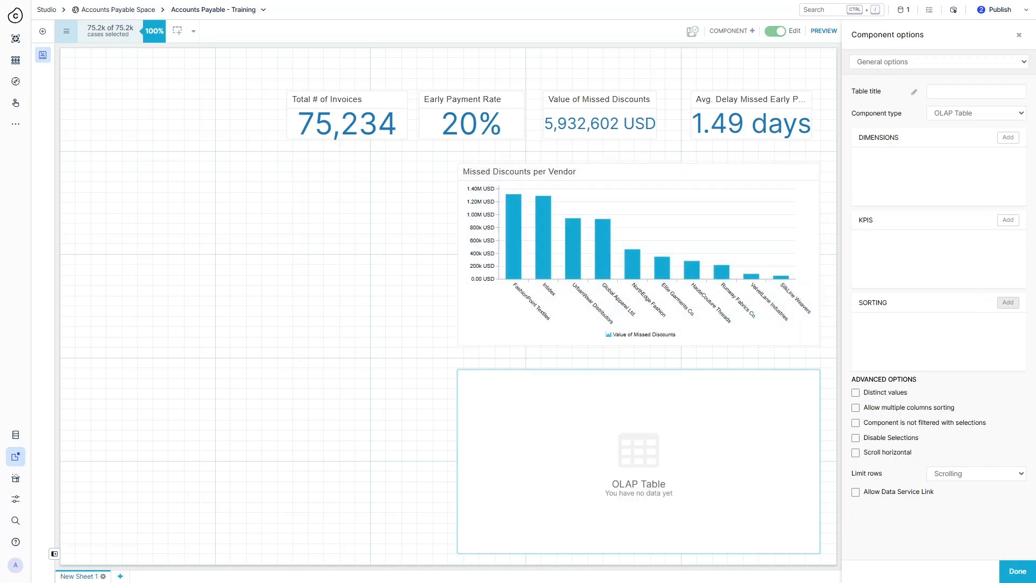
# - Add _CASE_KEY from the Case Table as the OLAP table's dimension and rename it "Invoice #"
pyautogui.click(1008, 137)
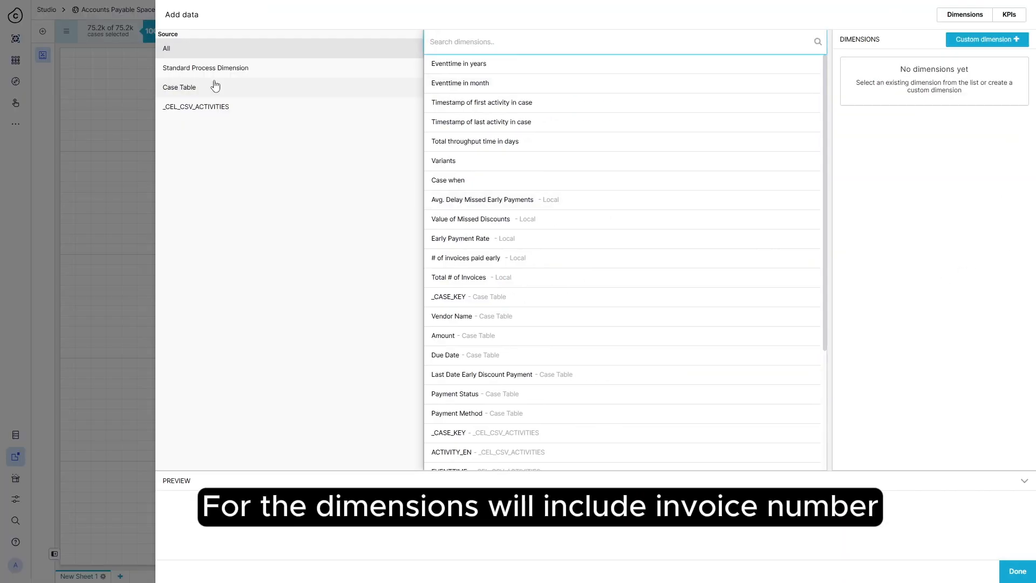
pyautogui.click(474, 296)
pyautogui.click(866, 63)
pyautogui.click(884, 63)
pyautogui.moveTo(884, 64); pyautogui.dragTo(823, 64)
pyautogui.click(867, 66)
pyautogui.click(870, 65)
pyautogui.doubleClick(893, 66)
pyautogui.write('Invoice #')
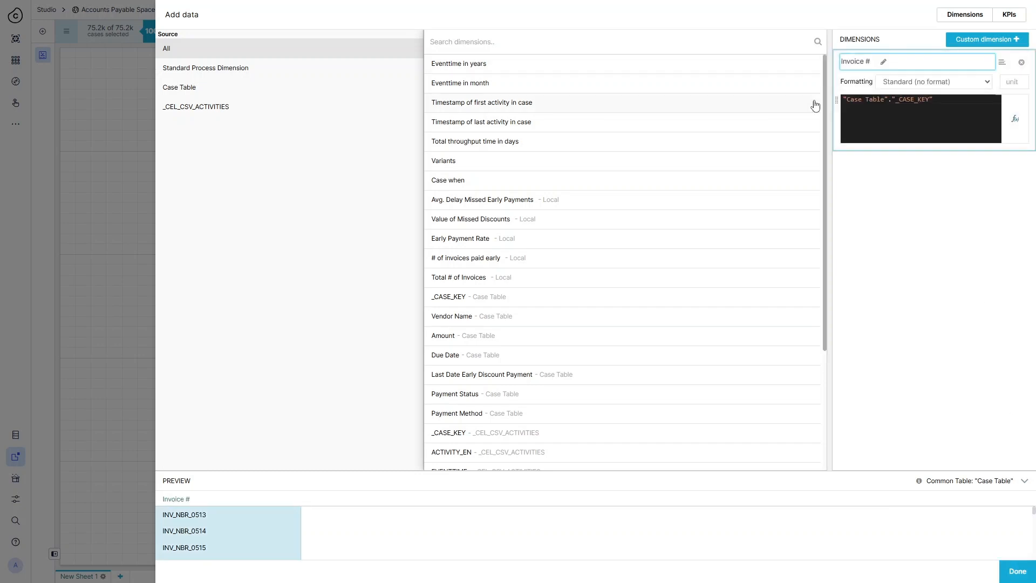
pyautogui.press('Return')
# - Add Vendor Name and the Case Table's Amount as further dimensions of the OLAP table
pyautogui.click(1007, 137)
pyautogui.write('ven')
pyautogui.click(451, 101)
pyautogui.click(1019, 573)
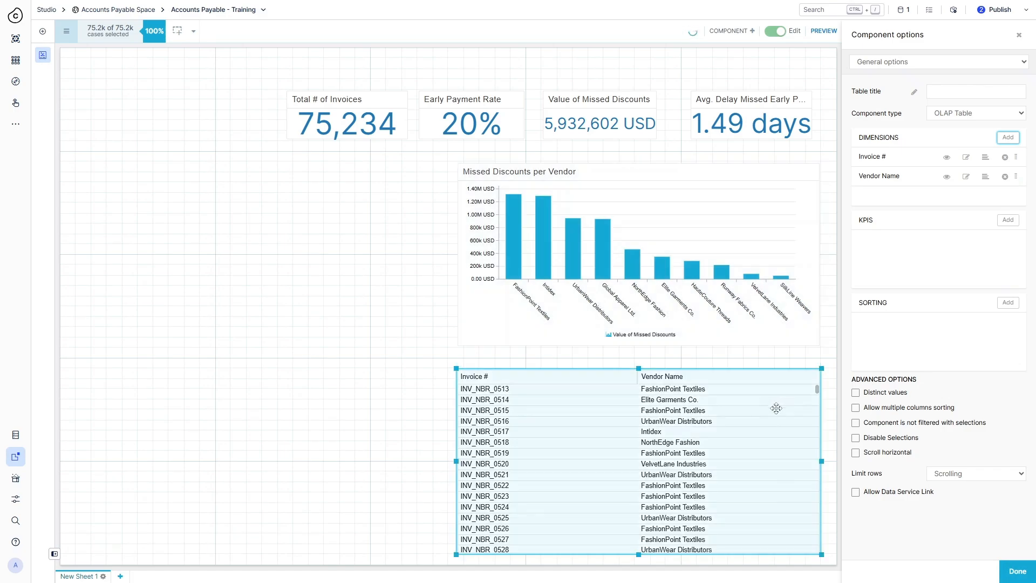
pyautogui.click(1008, 137)
pyautogui.write('amo')
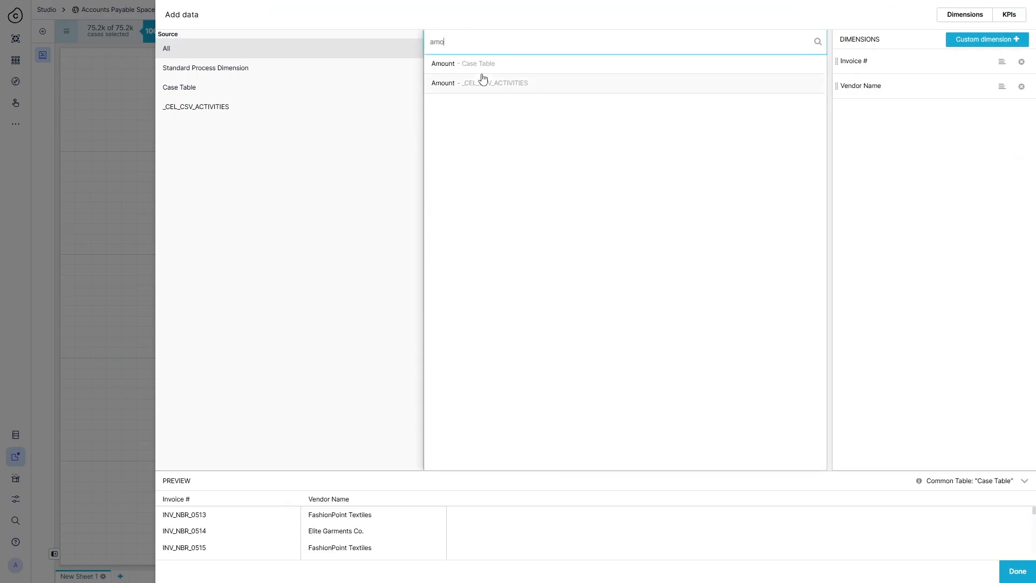
pyautogui.click(489, 64)
pyautogui.click(1017, 571)
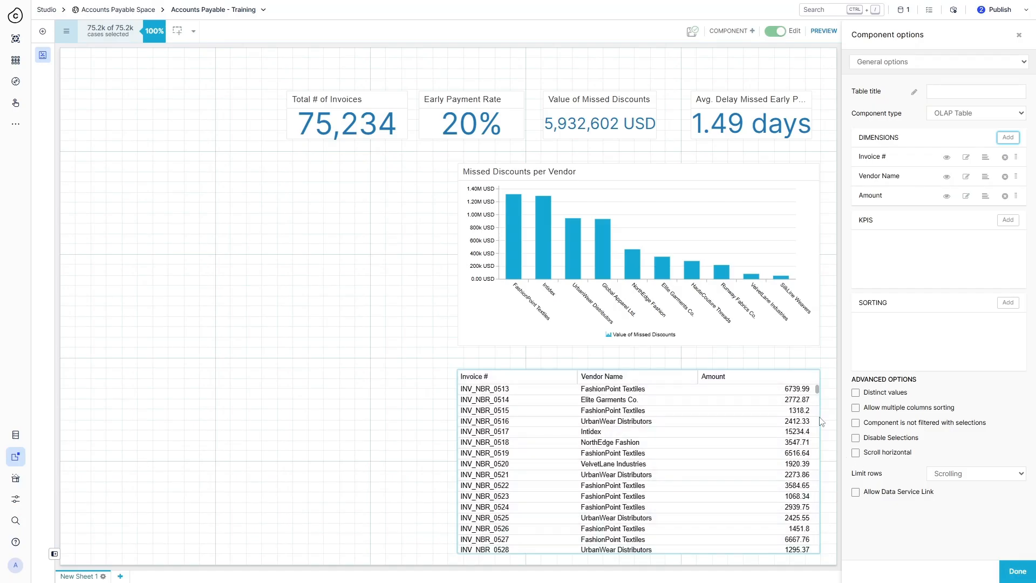
# - Format the OLAP table's Amount dimension as Decimal Number (#.##) with USD units
pyautogui.click(966, 196)
pyautogui.click(313, 46)
pyautogui.click(288, 125)
pyautogui.click(499, 46)
pyautogui.write('USD')
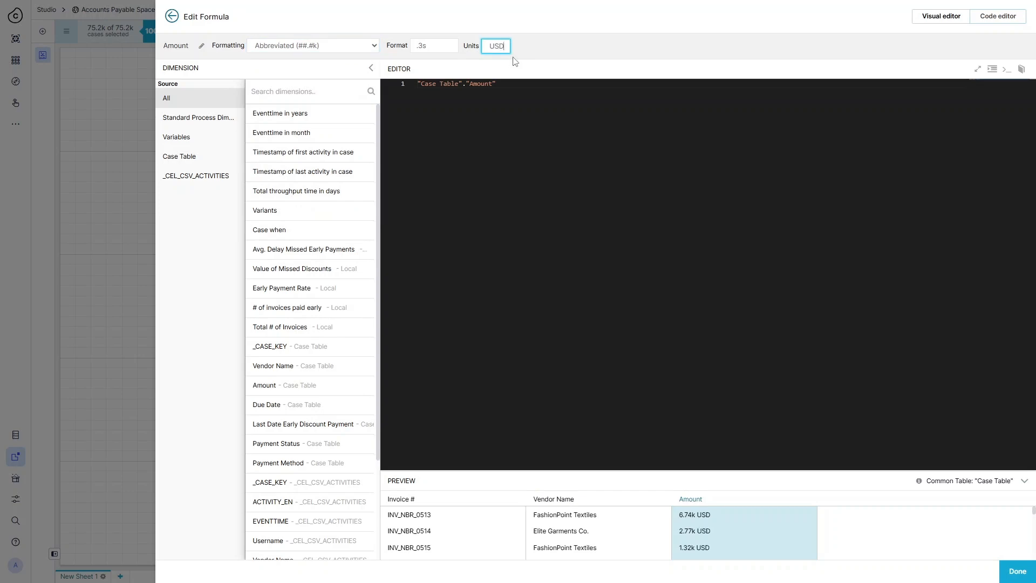
pyautogui.click(345, 46)
pyautogui.click(330, 111)
pyautogui.click(1015, 571)
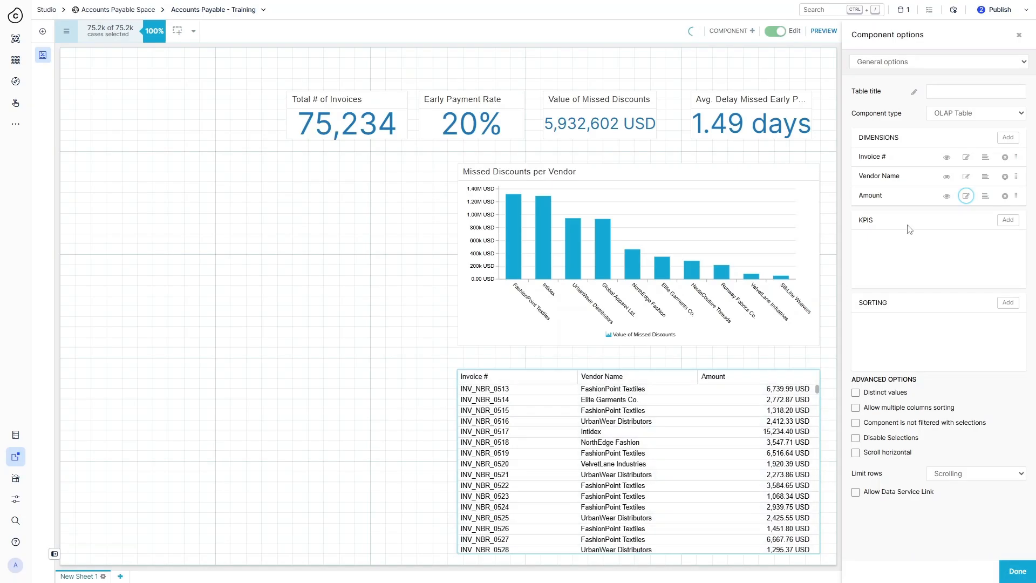
# - Add the saved Avg. Delay Missed Early Payments formula as an OLAP table dimension with "days" as its units
pyautogui.click(1009, 138)
pyautogui.write('avg')
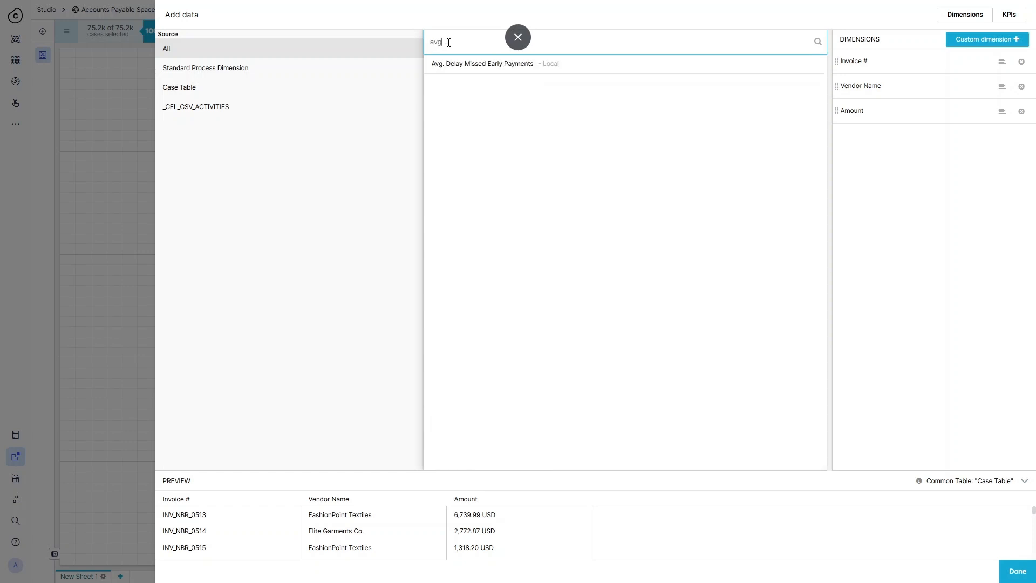
pyautogui.click(475, 62)
pyautogui.click(575, 46)
pyautogui.write('days')
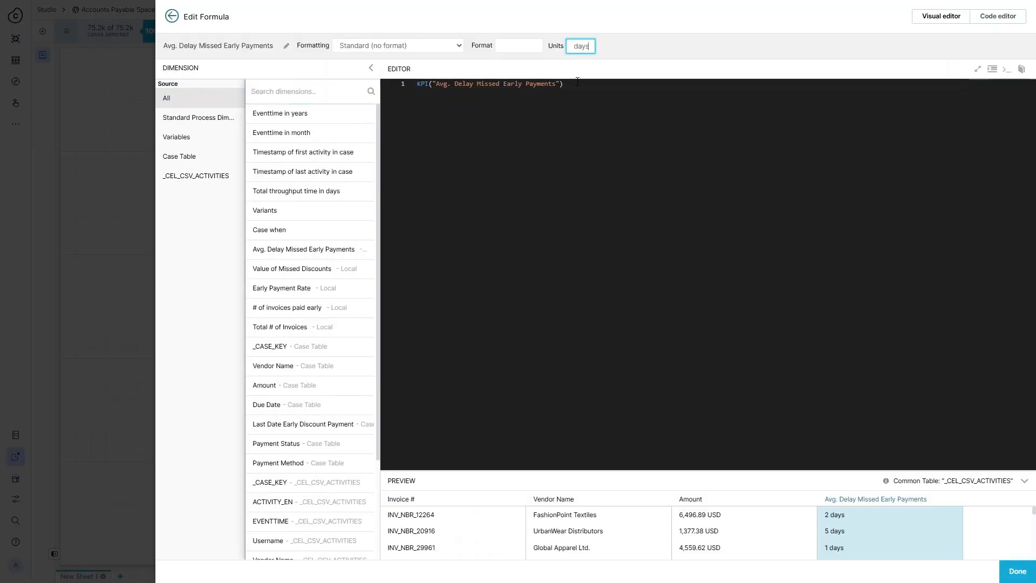
pyautogui.click(1026, 571)
pyautogui.click(1029, 566)
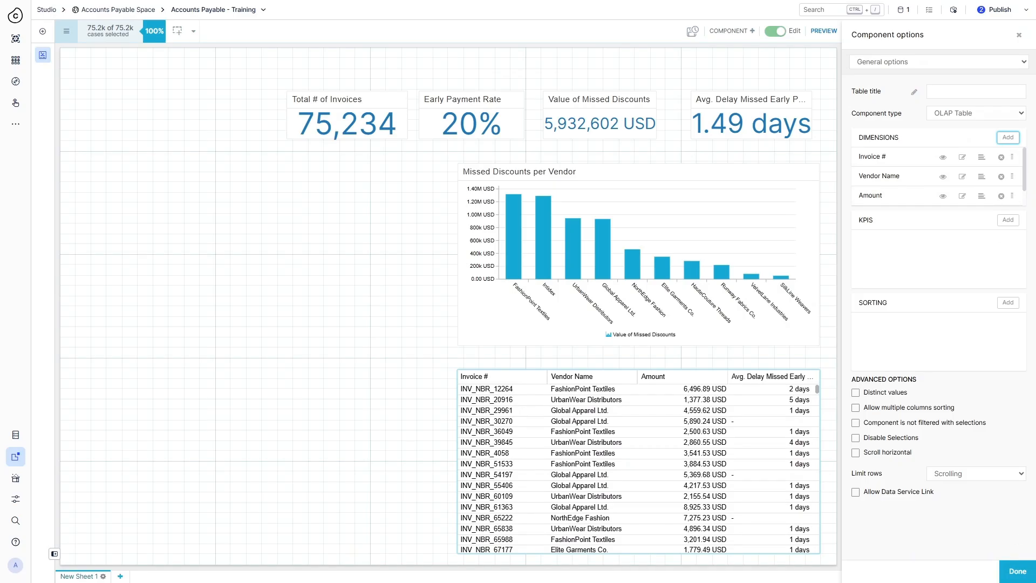
# - Add Payment Method from the Case Table as another dimension of the OLAP table
pyautogui.click(1008, 137)
pyautogui.write('pay')
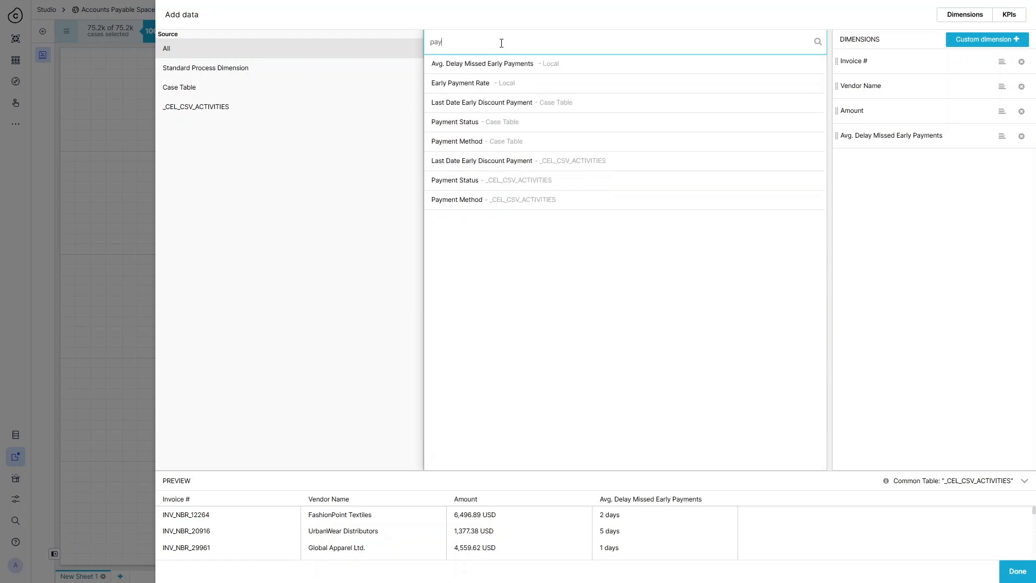
pyautogui.click(478, 143)
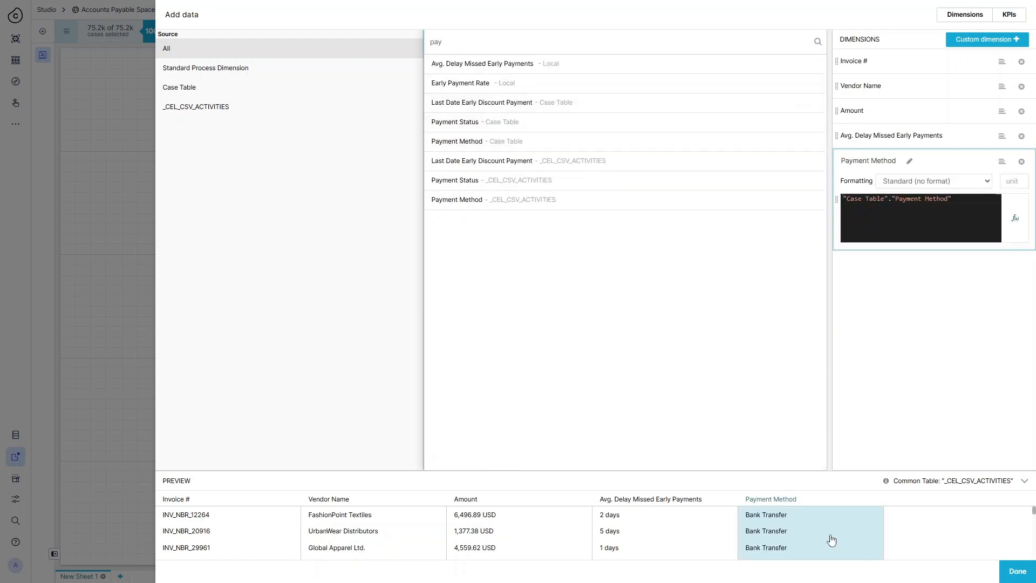
pyautogui.click(1018, 571)
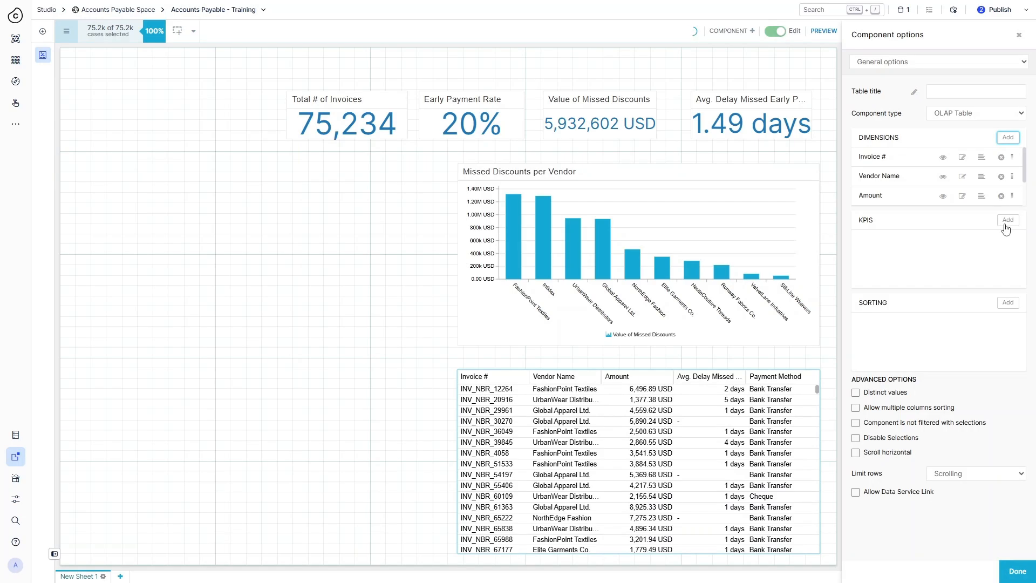
# - Add the saved Value of Missed Discounts formula as the OLAP table's KPI with Decimal Number (#.##) formatting and USD units
pyautogui.click(1007, 221)
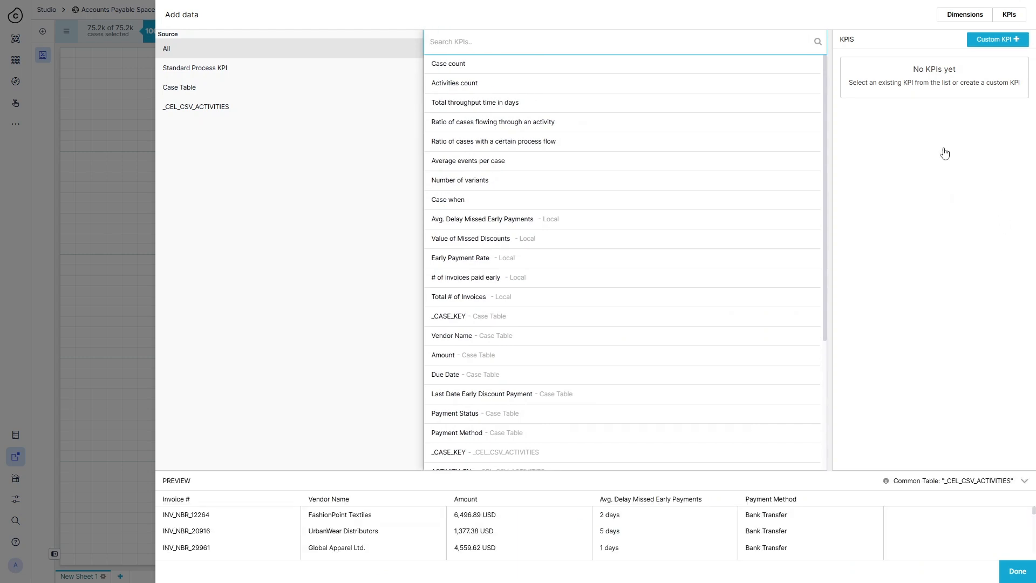
pyautogui.write('mis')
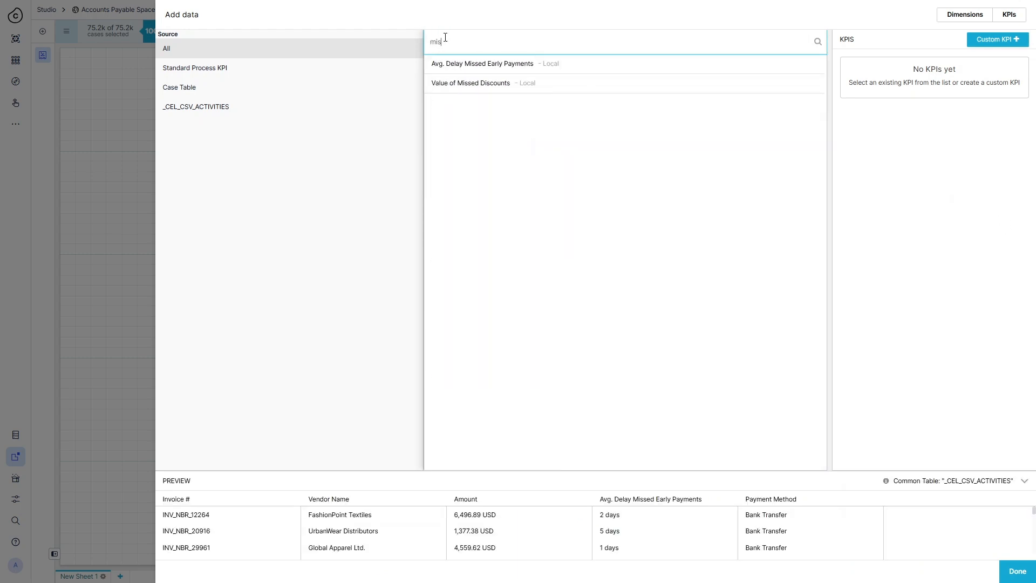
pyautogui.click(471, 87)
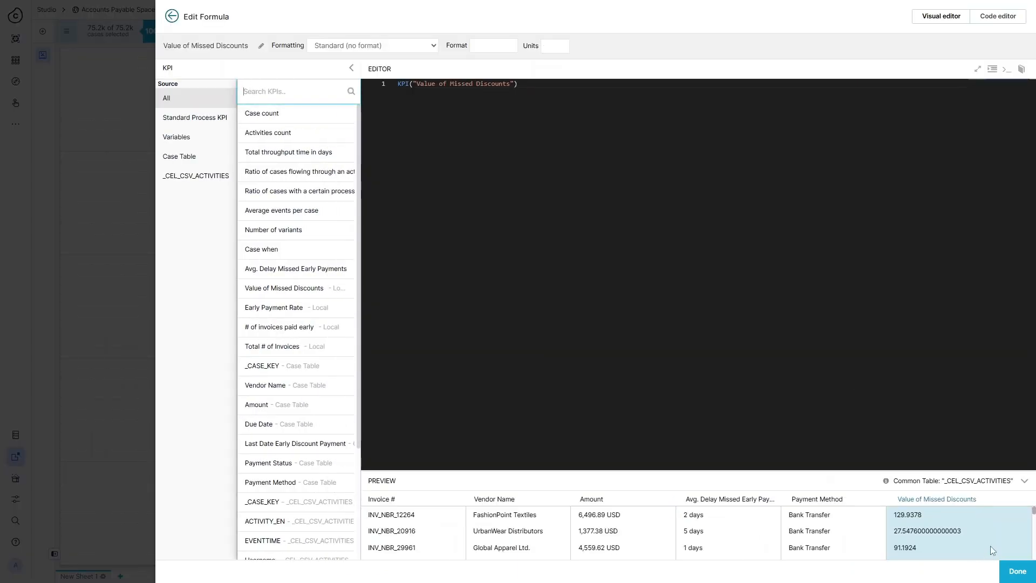
pyautogui.click(416, 48)
pyautogui.click(354, 112)
pyautogui.click(564, 46)
pyautogui.write('USD')
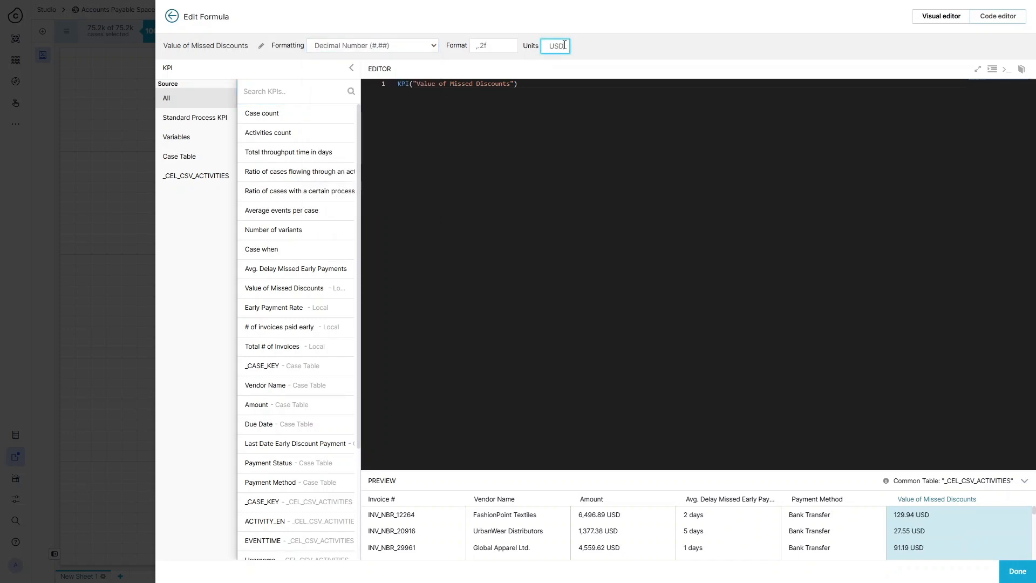
pyautogui.click(1014, 571)
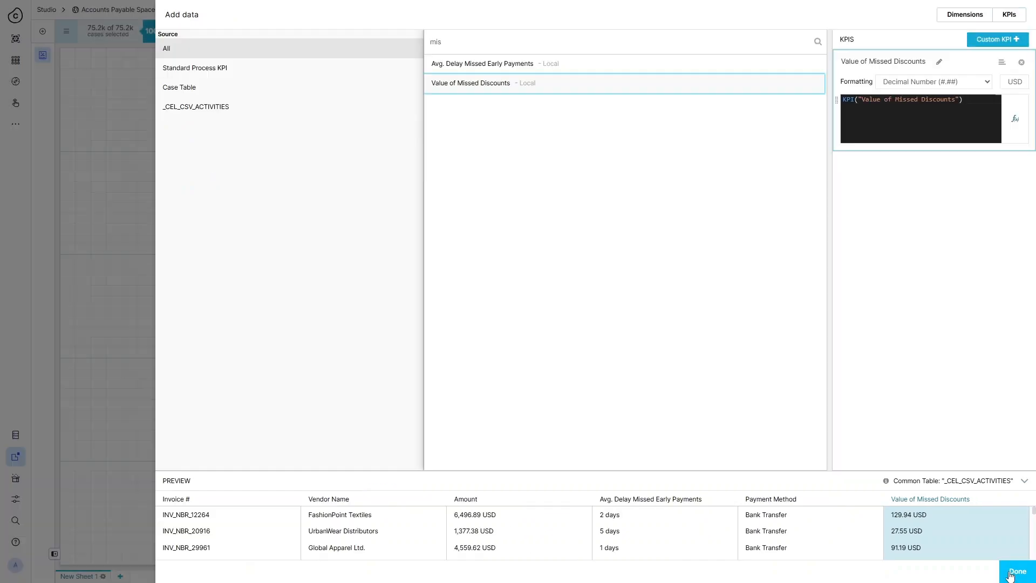
pyautogui.click(1018, 571)
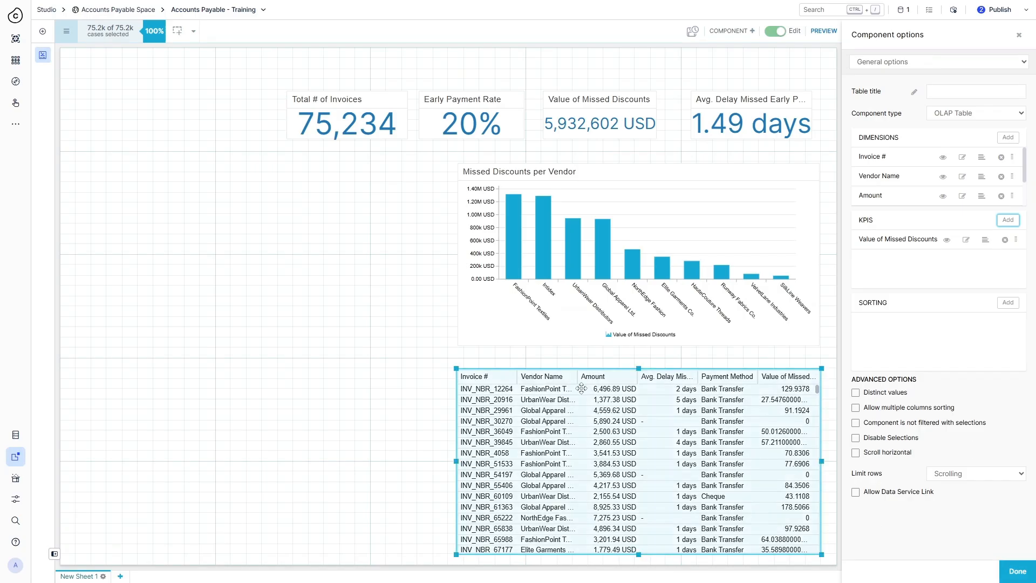
pyautogui.click(565, 435)
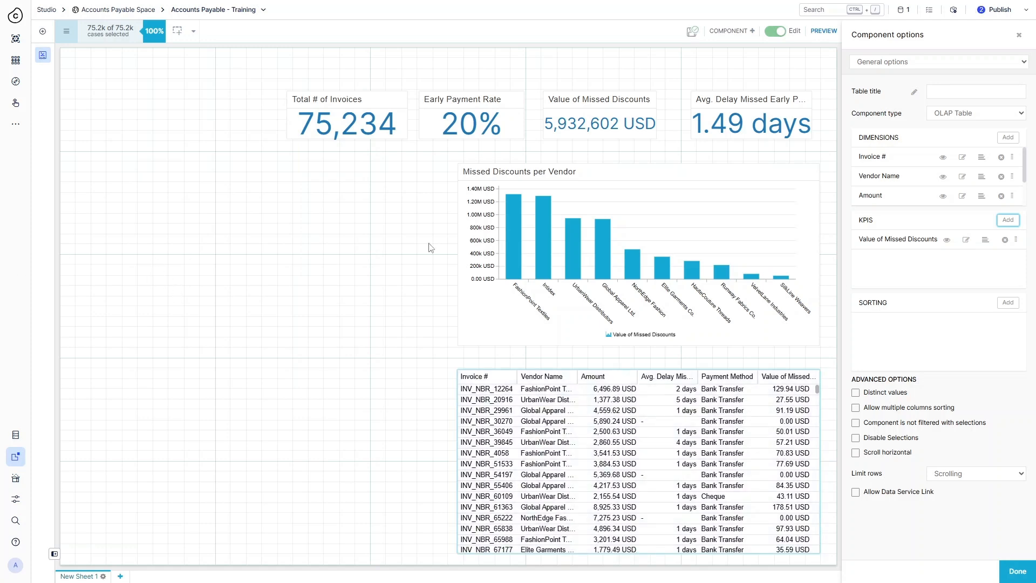
pyautogui.click(1019, 34)
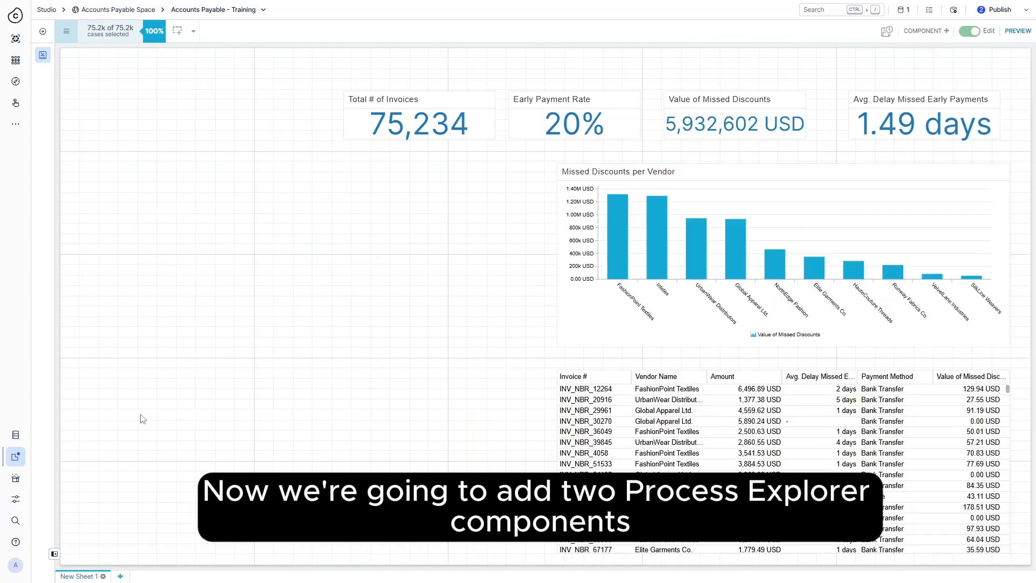
# - Add a Process Explorer in the empty area left of the chart and table, and shrink it to a tall, narrow column
pyautogui.click(945, 32)
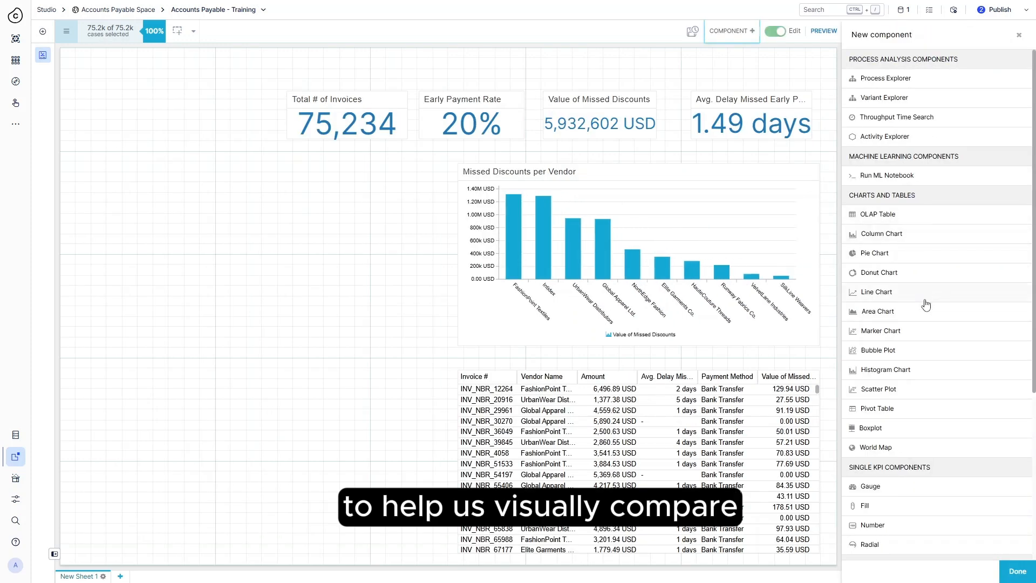
pyautogui.click(910, 84)
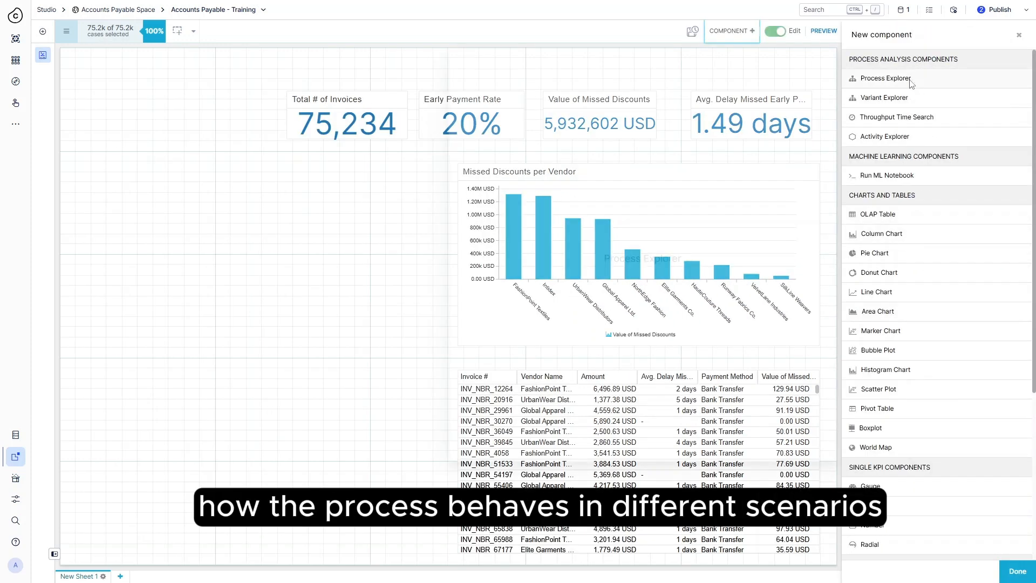
pyautogui.moveTo(520, 217); pyautogui.dragTo(332, 319)
pyautogui.moveTo(453, 562); pyautogui.dragTo(246, 553)
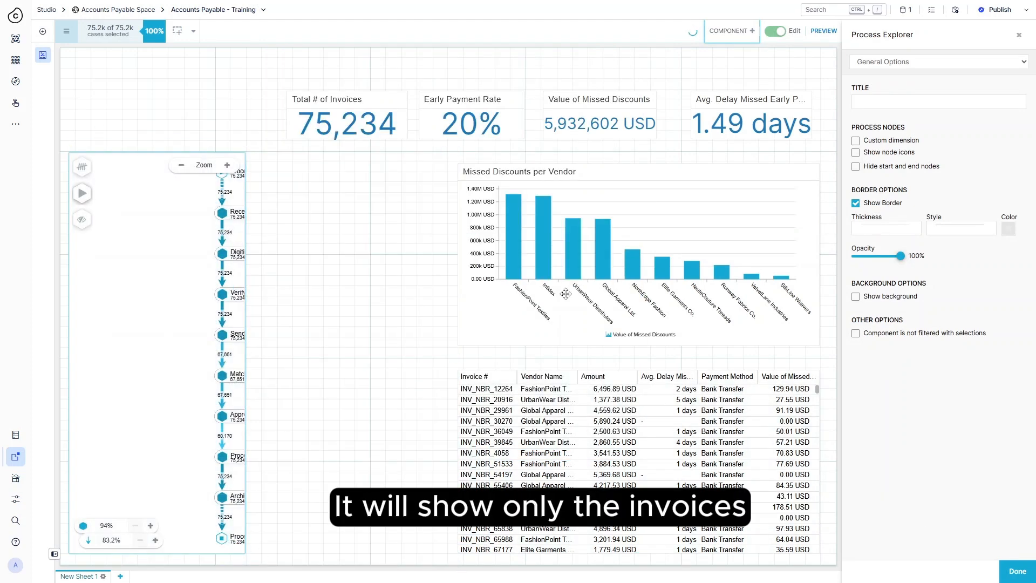
# - Narrow the Missed Discounts per Vendor chart and the OLAP table from their left edges, and reselect the Process Explorer
pyautogui.click(553, 343)
pyautogui.moveTo(458, 254); pyautogui.dragTo(479, 255)
pyautogui.click(485, 448)
pyautogui.moveTo(458, 459); pyautogui.dragTo(481, 460)
pyautogui.click(199, 380)
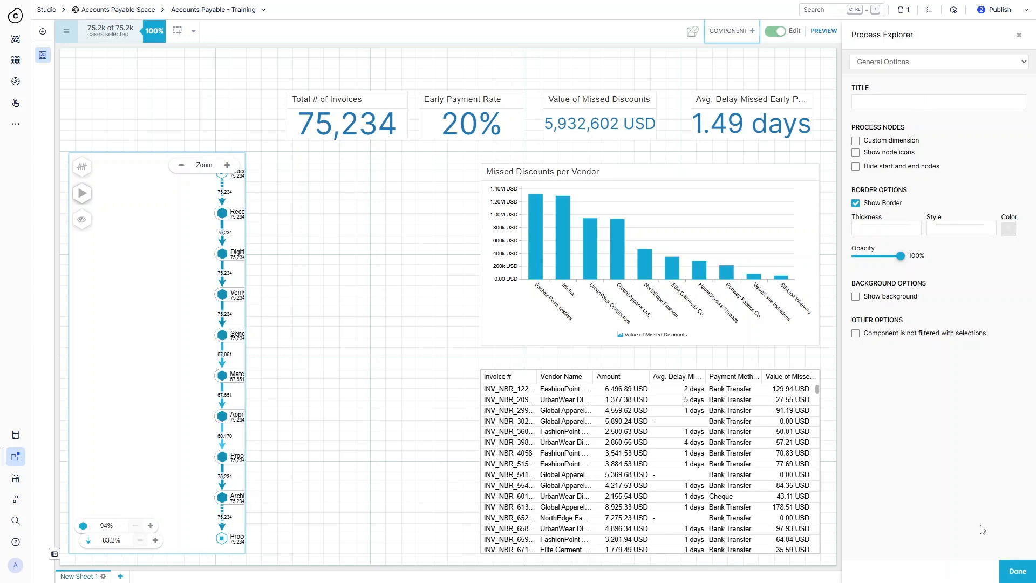
# - Add a second Process Explorer and fit it as a tall column between the first one and the chart
pyautogui.click(1018, 571)
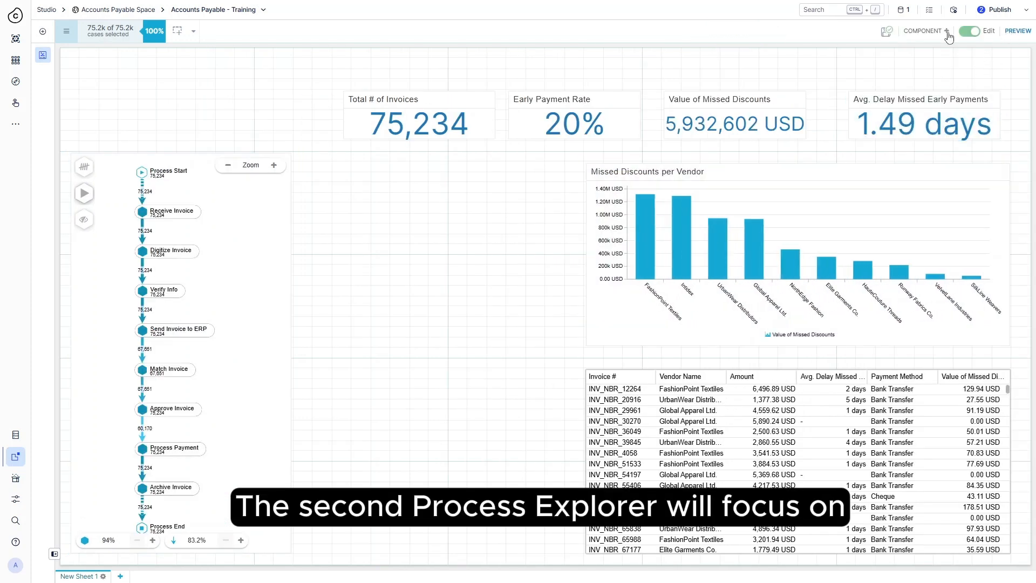
pyautogui.click(947, 32)
pyautogui.click(887, 79)
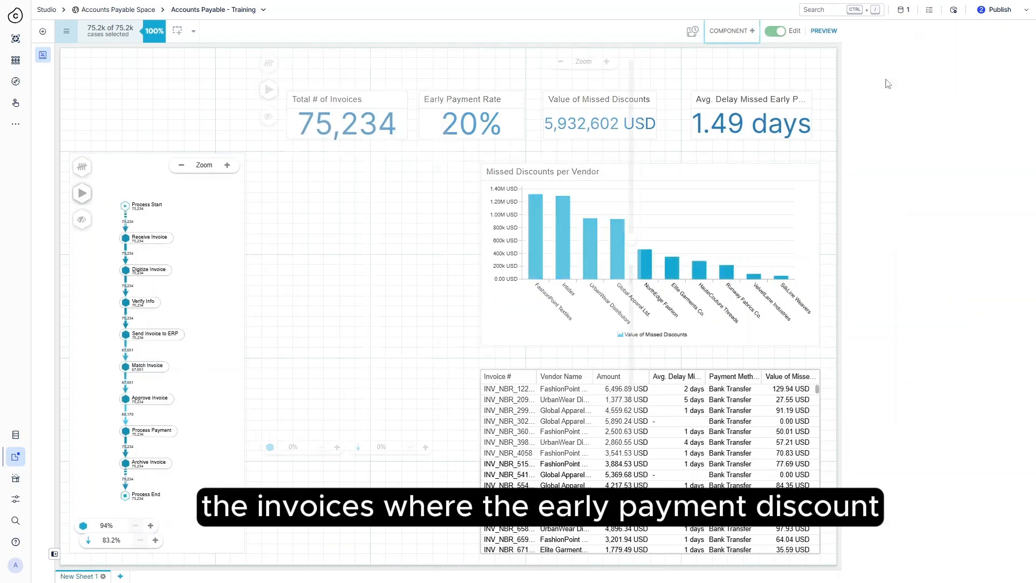
pyautogui.moveTo(520, 194); pyautogui.dragTo(506, 270)
pyautogui.moveTo(629, 143); pyautogui.dragTo(475, 181)
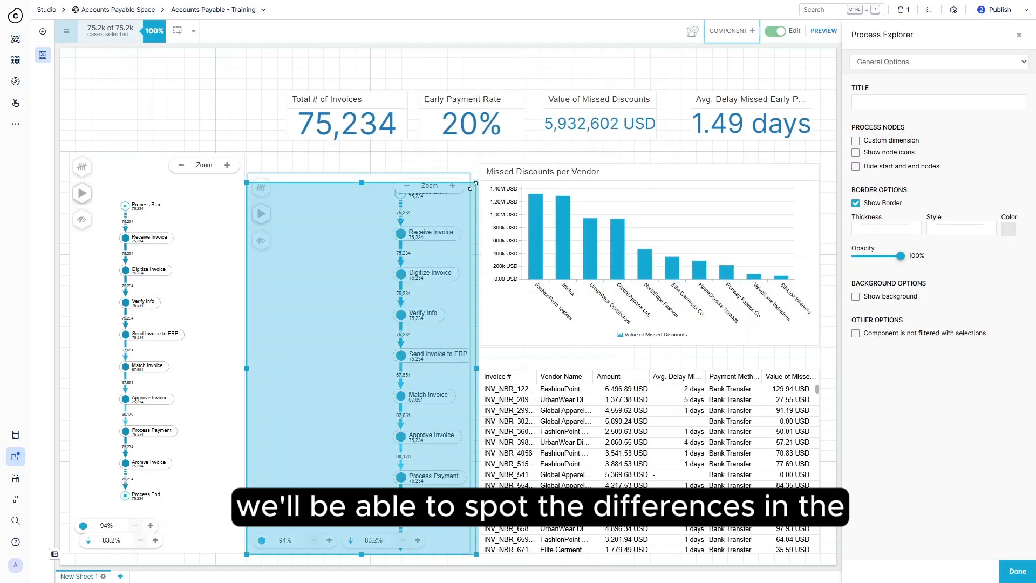
# - Leave a narrow gap between the two Process Explorers and align the first one's top edge with the second's
pyautogui.click(241, 341)
pyautogui.click(248, 359)
pyautogui.moveTo(247, 368)
pyautogui.mouseDown()
pyautogui.moveTo(270, 370)
pyautogui.moveTo(255, 354)
pyautogui.mouseUp()
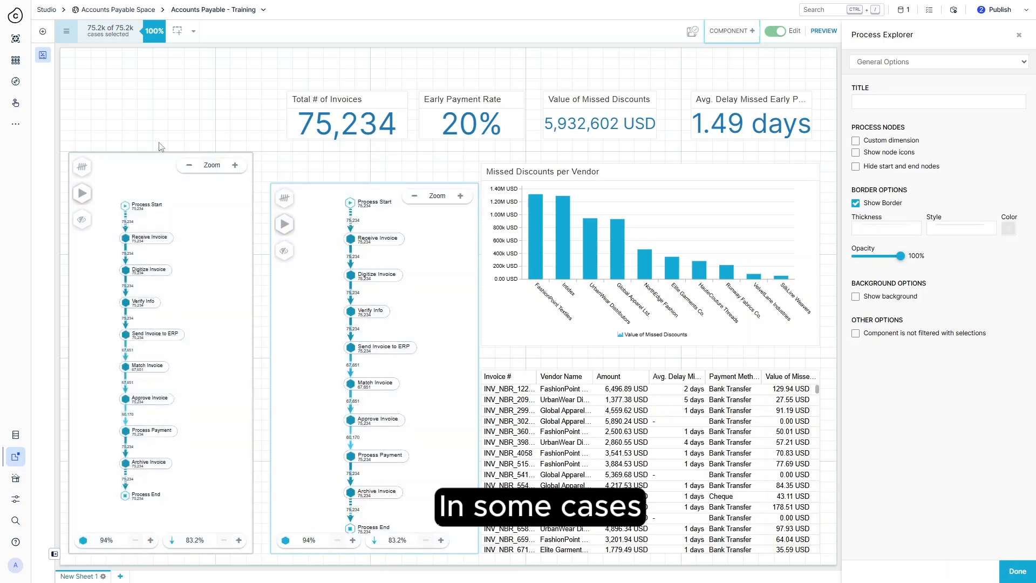
pyautogui.moveTo(161, 154); pyautogui.dragTo(160, 183)
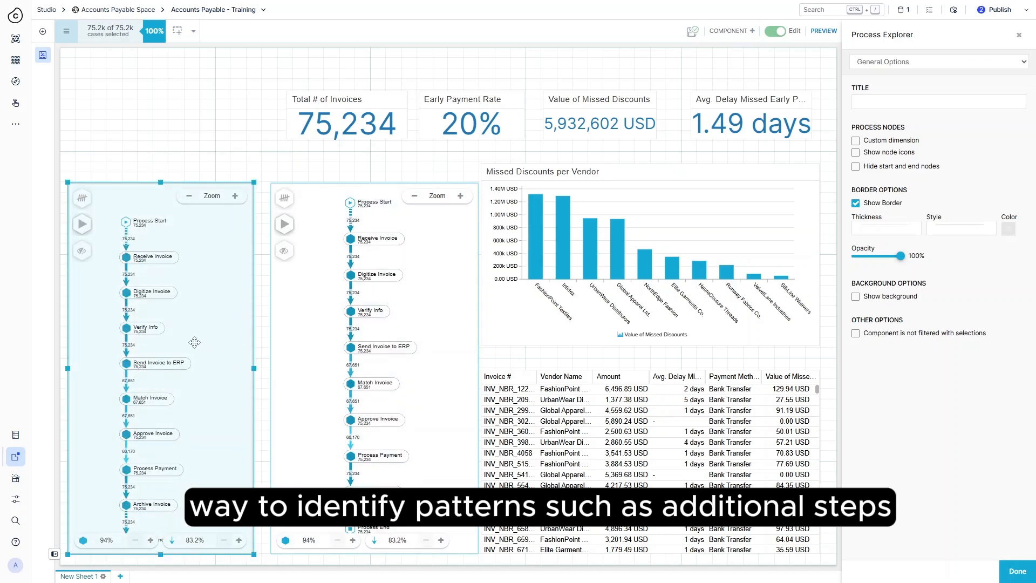
# - Set the first Process Explorer's component filter to: filter "_CEL_CSV_ACTIVITIES"."Payment Status" = 'Early (Discount Applied)'
pyautogui.rightClick(197, 338)
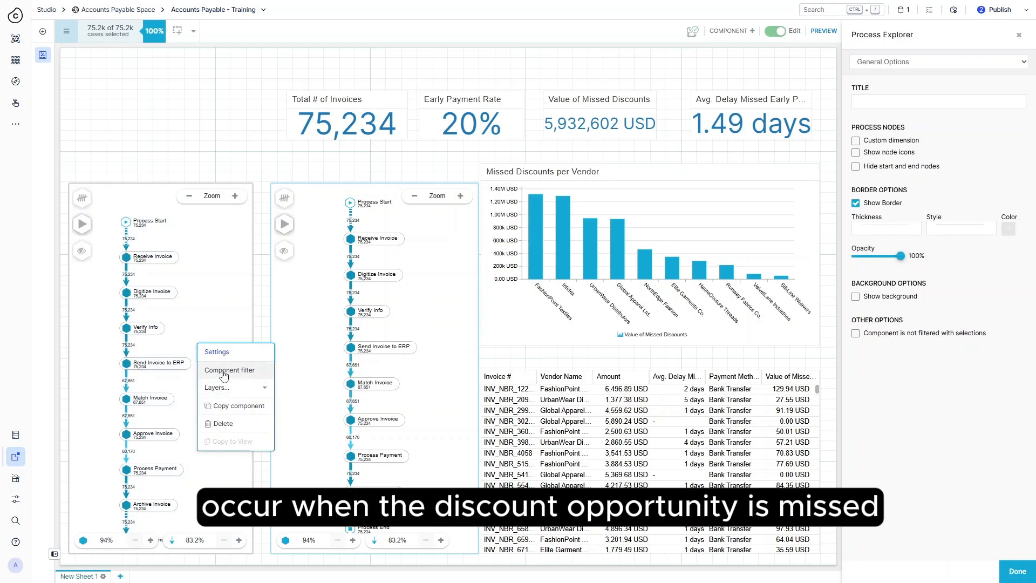
pyautogui.click(245, 162)
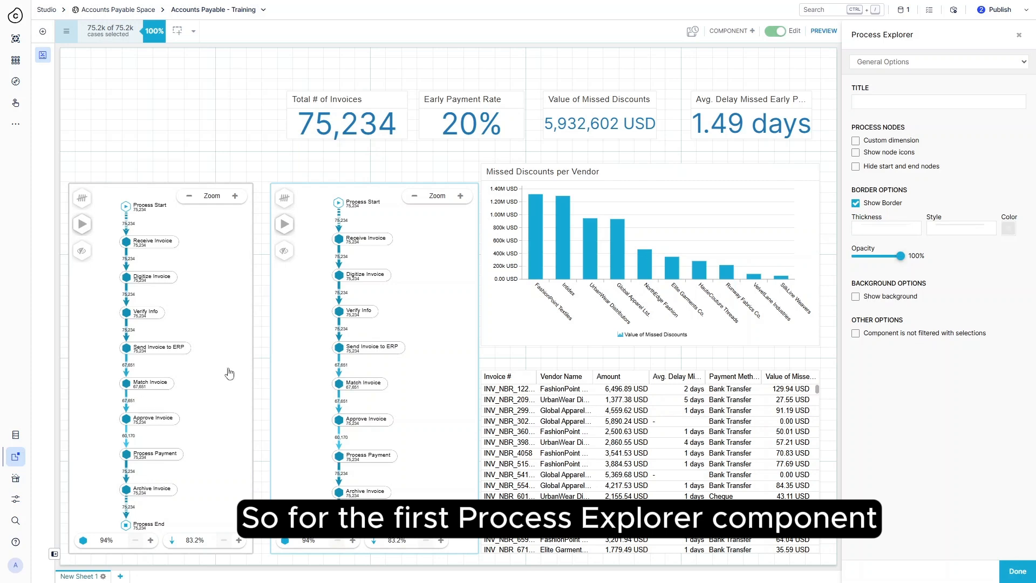
pyautogui.rightClick(204, 307)
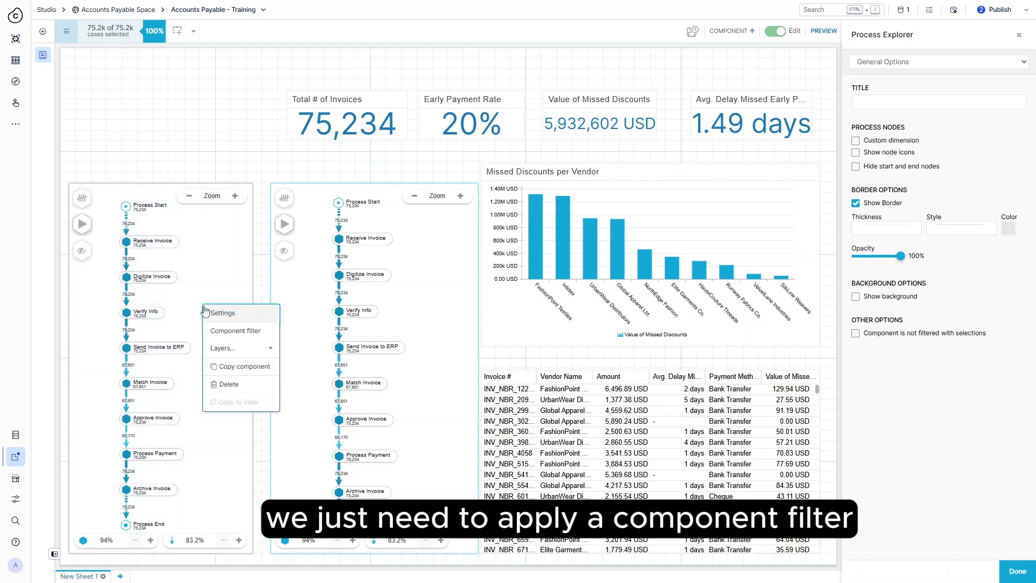
pyautogui.click(235, 331)
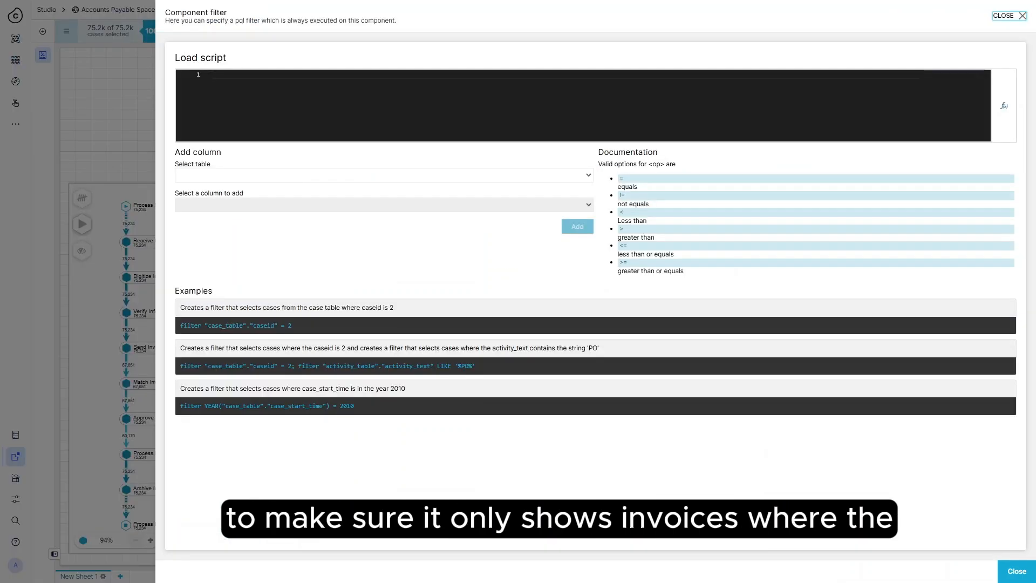
pyautogui.write('filter "_CEL_CSV_ACTIVITIES"."Payment Status" = \'Early (Discount Applied)\'')
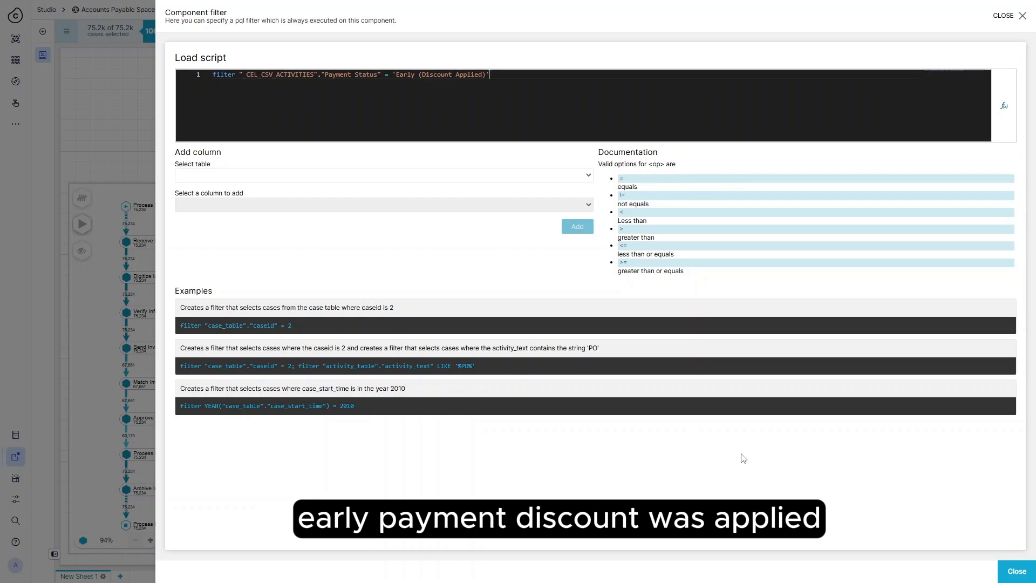
pyautogui.click(1017, 571)
# - Set the second Process Explorer's component filter to: filter "_CEL_CSV_ACTIVITIES"."Payment Status" != 'Early (Discount Applied)'
pyautogui.rightClick(435, 295)
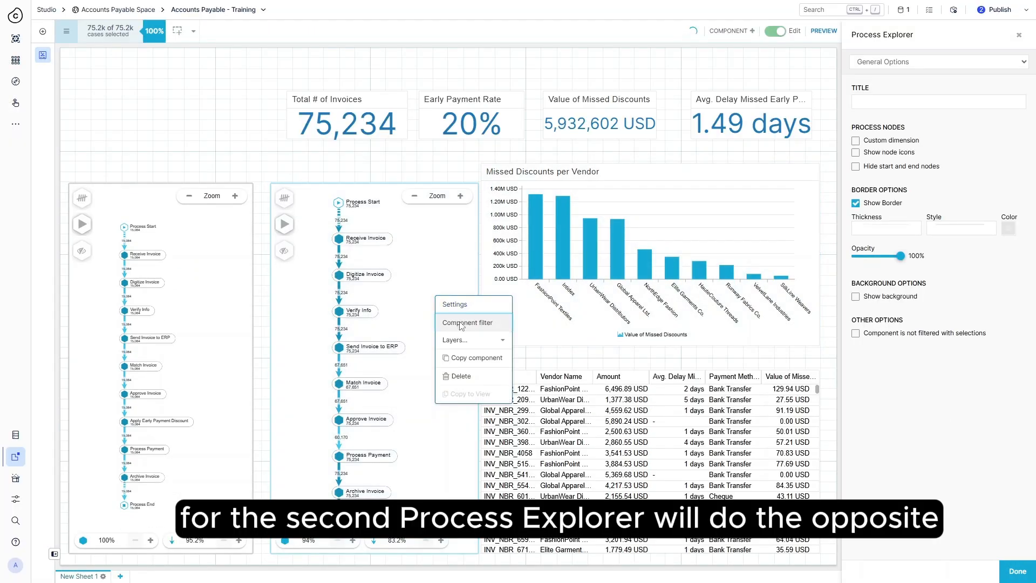
pyautogui.click(460, 325)
pyautogui.click(276, 75)
pyautogui.write('filter "_CEL_CSV_ACTIVITIES"."Payment Status" = \'Early (Discount Applied)\'')
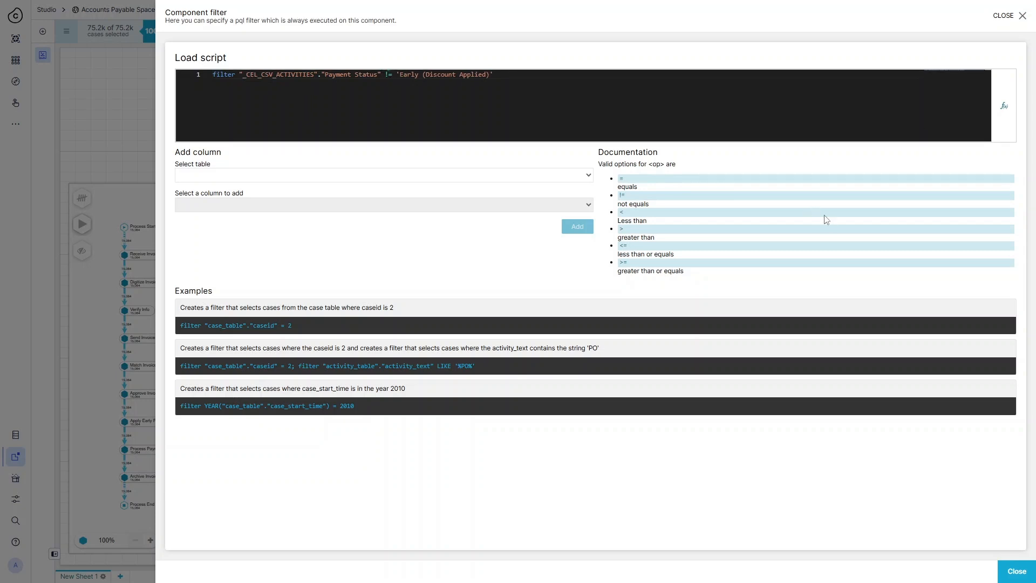
pyautogui.click(1012, 570)
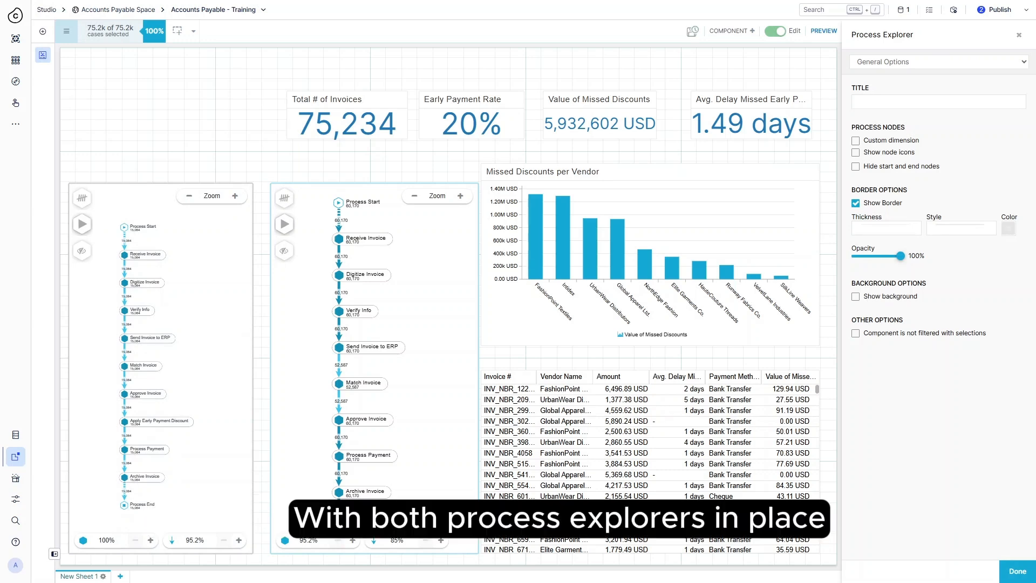
# - Add a text component reading "Early Payment Discounts" and try to colour the text green
pyautogui.click(141, 176)
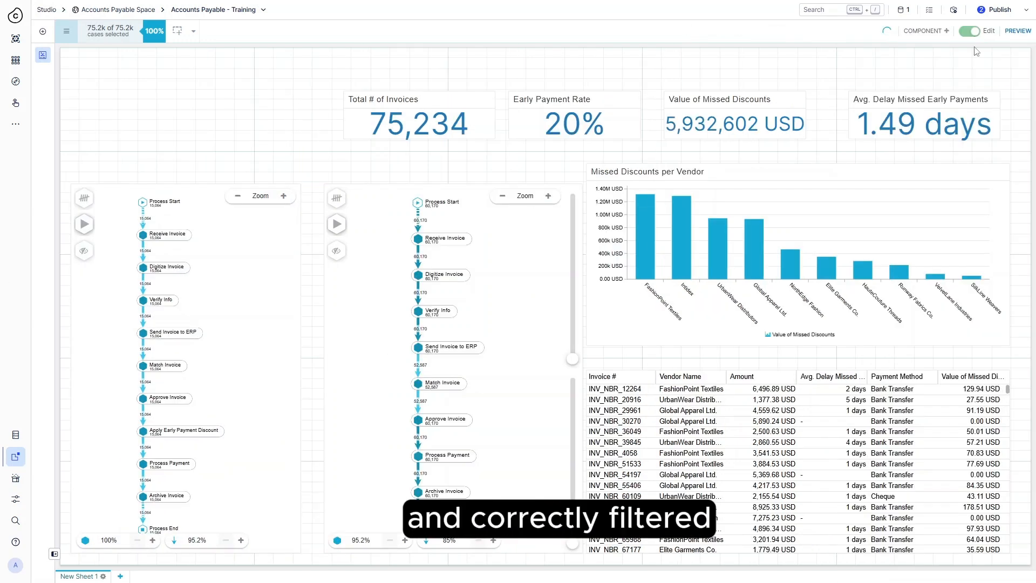
pyautogui.click(922, 31)
pyautogui.scroll(-5, 889, 392)
pyautogui.click(893, 461)
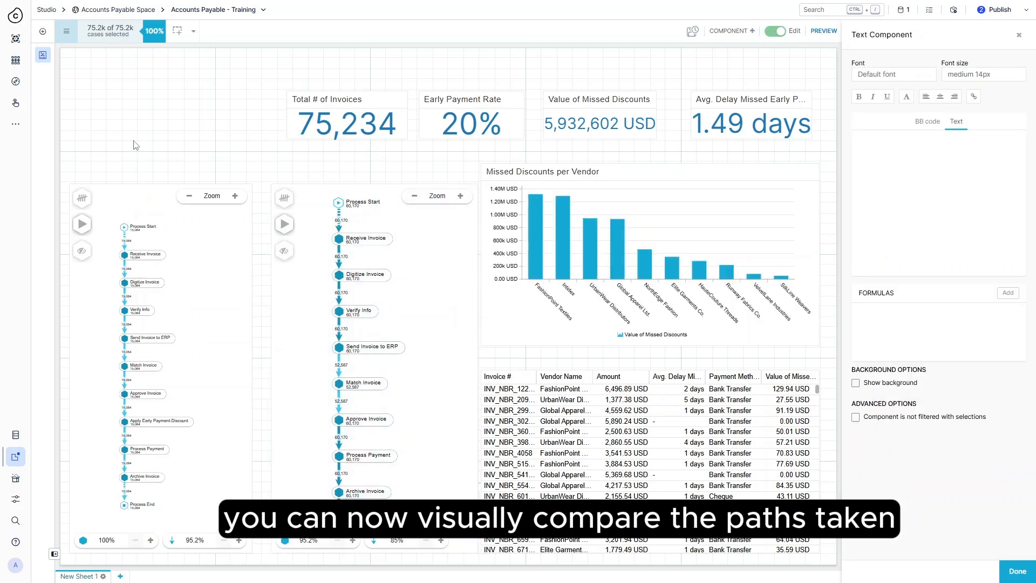
pyautogui.click(897, 147)
pyautogui.write('Early Payment Discounts')
pyautogui.moveTo(930, 134); pyautogui.dragTo(848, 142)
pyautogui.click(907, 97)
pyautogui.click(840, 191)
pyautogui.click(890, 249)
# - Place the text label directly above the first Process Explorer and stretch it to about that column's width
pyautogui.moveTo(160, 554)
pyautogui.mouseDown()
pyautogui.moveTo(161, 306)
pyautogui.moveTo(153, 559)
pyautogui.mouseUp()
pyautogui.moveTo(402, 326); pyautogui.dragTo(194, 343)
pyautogui.moveTo(432, 503); pyautogui.dragTo(138, 156)
pyautogui.moveTo(229, 353); pyautogui.dragTo(429, 346)
pyautogui.moveTo(161, 148); pyautogui.dragTo(123, 159)
pyautogui.moveTo(153, 157); pyautogui.dragTo(253, 156)
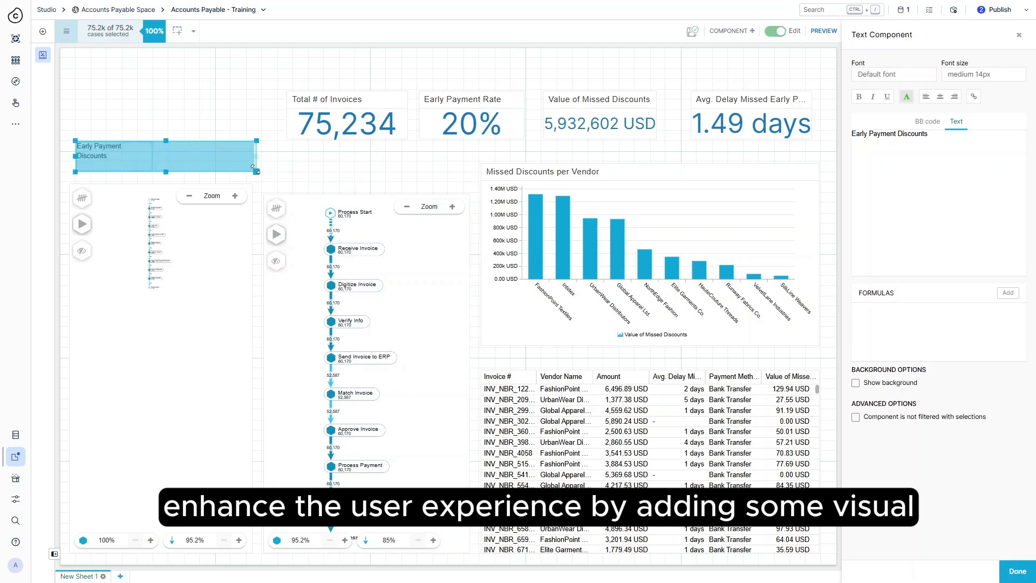
# - Format the "Early Payment Discounts" label as green, bold text in size xx-large 19px
pyautogui.moveTo(934, 134); pyautogui.dragTo(850, 136)
pyautogui.hotkey('ctrl', 'c')
pyautogui.click(907, 96)
pyautogui.click(840, 183)
pyautogui.click(891, 249)
pyautogui.click(983, 74)
pyautogui.click(998, 205)
pyautogui.click(859, 97)
# - Paste the label text and clean it up to read only "Early Payment Discounts", deleting the duplicate and the stray leading character
pyautogui.hotkey('ctrl', 'v')
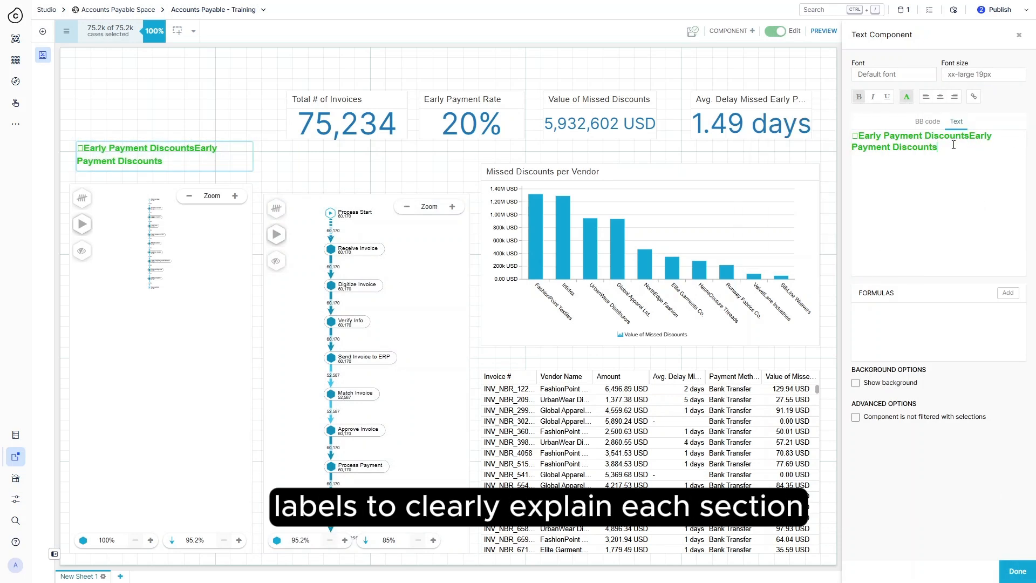
pyautogui.moveTo(943, 146); pyautogui.dragTo(969, 137)
pyautogui.press('BackSpace')
pyautogui.click(859, 136)
pyautogui.press('BackSpace')
# - Duplicate the label above the second Process Explorer and lower the first explorer's top edge to match the second's
pyautogui.rightClick(236, 166)
pyautogui.click(272, 230)
pyautogui.rightClick(316, 157)
pyautogui.click(356, 239)
pyautogui.moveTo(200, 169); pyautogui.dragTo(440, 168)
pyautogui.moveTo(439, 167); pyautogui.dragTo(419, 162)
pyautogui.moveTo(185, 185); pyautogui.dragTo(186, 195)
pyautogui.click(368, 159)
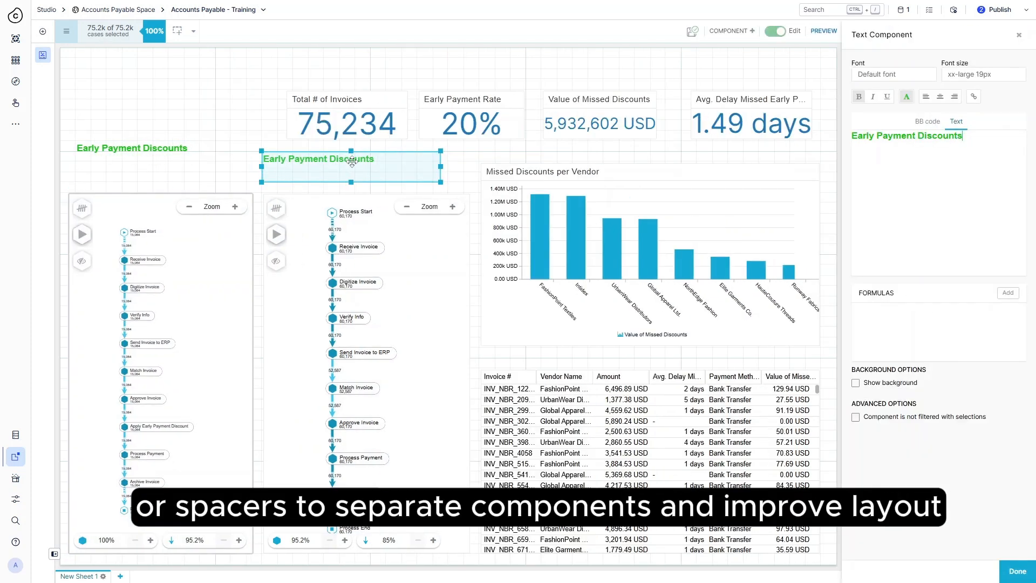
# - Change the copied label's text to "Missed Payment Discounts" and colour it red
pyautogui.doubleClick(861, 136)
pyautogui.write('Missed')
pyautogui.click(907, 97)
pyautogui.click(996, 148)
pyautogui.click(906, 97)
pyautogui.moveTo(972, 136); pyautogui.dragTo(851, 142)
pyautogui.click(907, 97)
pyautogui.click(893, 248)
pyautogui.click(1017, 571)
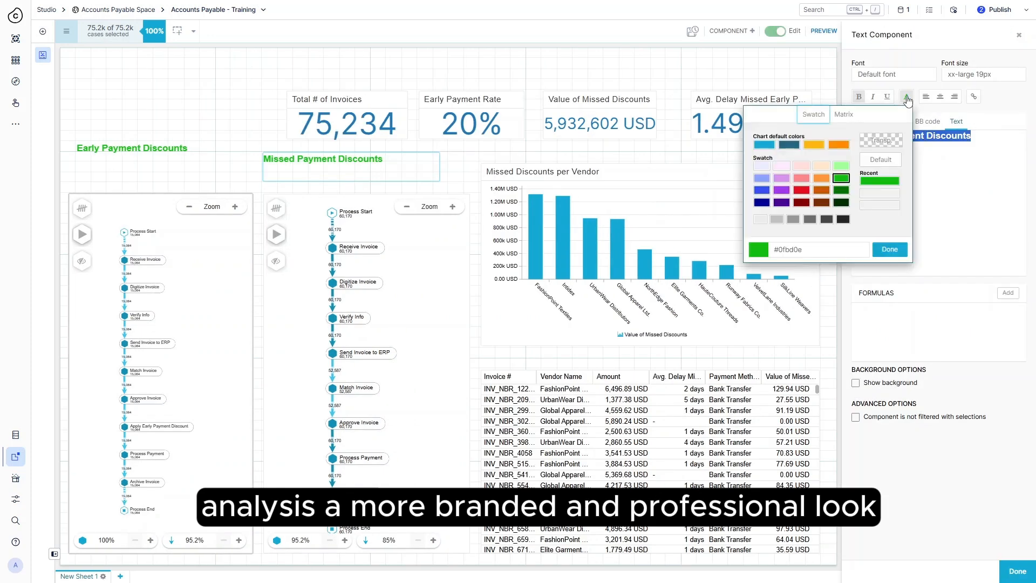
pyautogui.click(893, 248)
pyautogui.click(771, 251)
pyautogui.click(1018, 571)
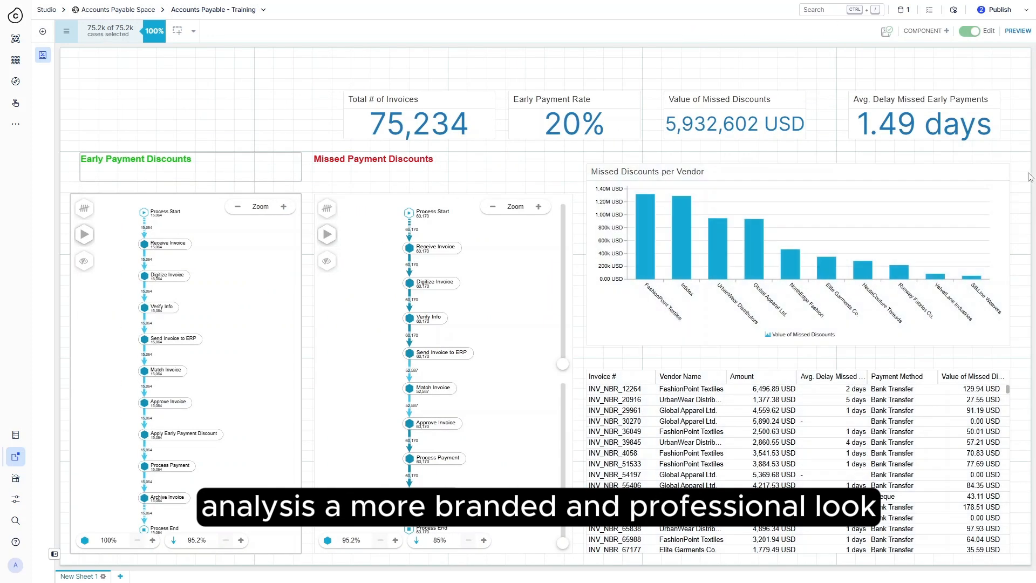
# - Raise both Process Explorers' top edges slightly and add a vertical line between them that spans their full height
pyautogui.moveTo(444, 194); pyautogui.dragTo(444, 184)
pyautogui.moveTo(186, 194); pyautogui.dragTo(186, 184)
pyautogui.click(926, 31)
pyautogui.click(863, 545)
pyautogui.click(909, 164)
pyautogui.click(877, 192)
pyautogui.moveTo(211, 125); pyautogui.dragTo(262, 188)
pyautogui.moveTo(262, 196); pyautogui.dragTo(277, 373)
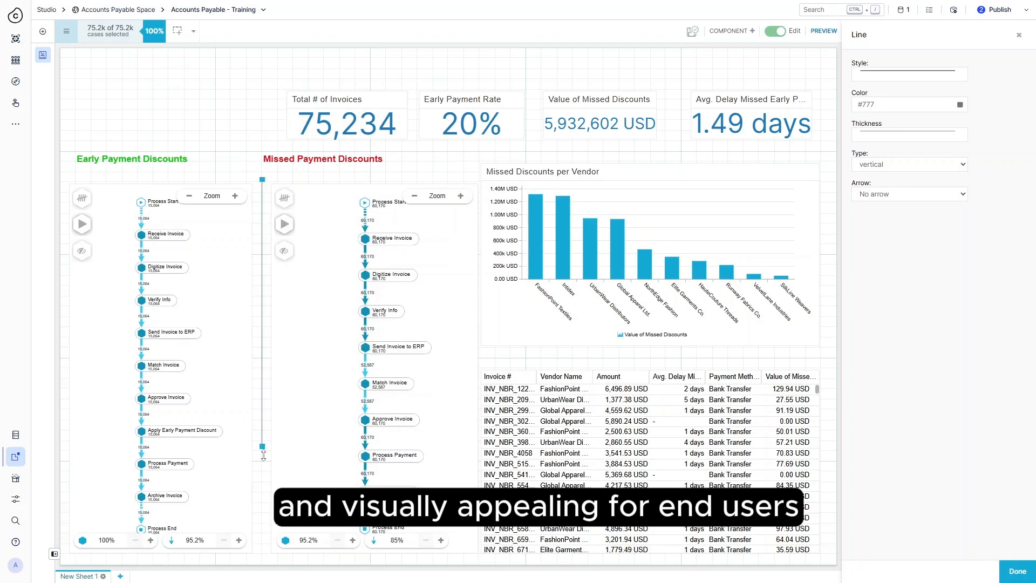
pyautogui.click(1019, 35)
# - Add an Image component and upload the logo image from the computer for it
pyautogui.click(942, 33)
pyautogui.scroll(-10, 953, 469)
pyautogui.click(874, 509)
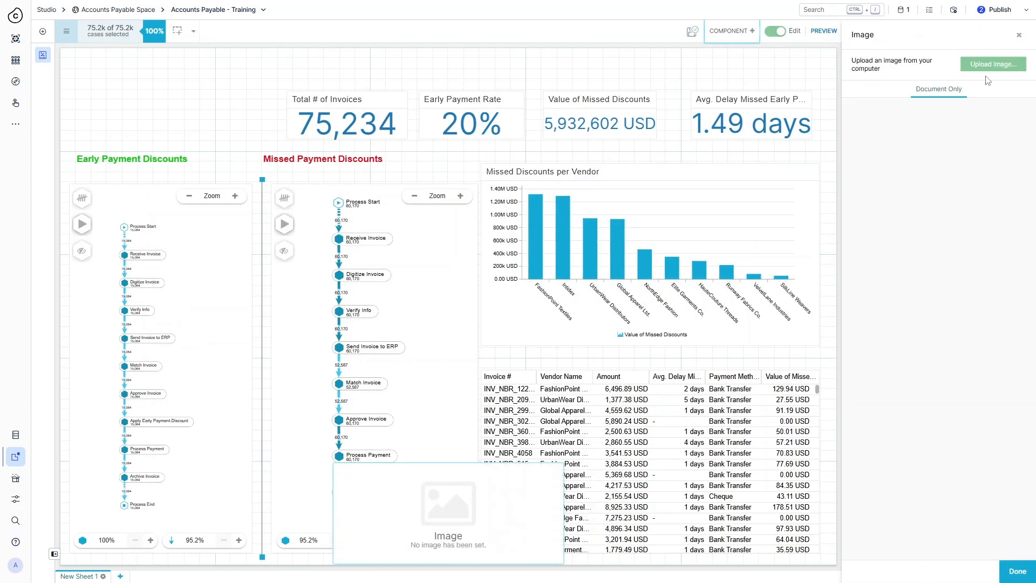
pyautogui.click(992, 64)
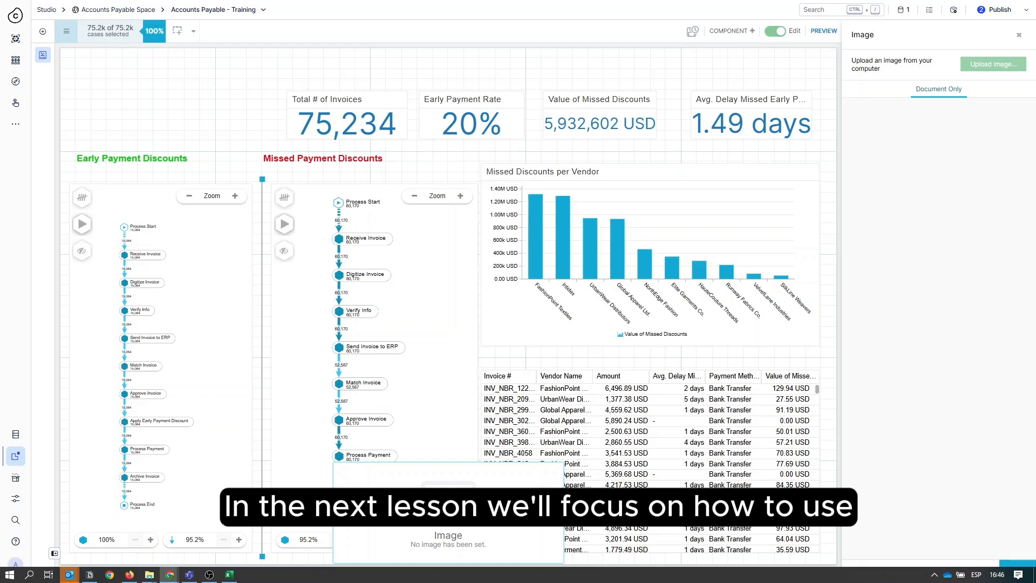
pyautogui.doubleClick(352, 342)
pyautogui.click(902, 141)
pyautogui.click(1018, 570)
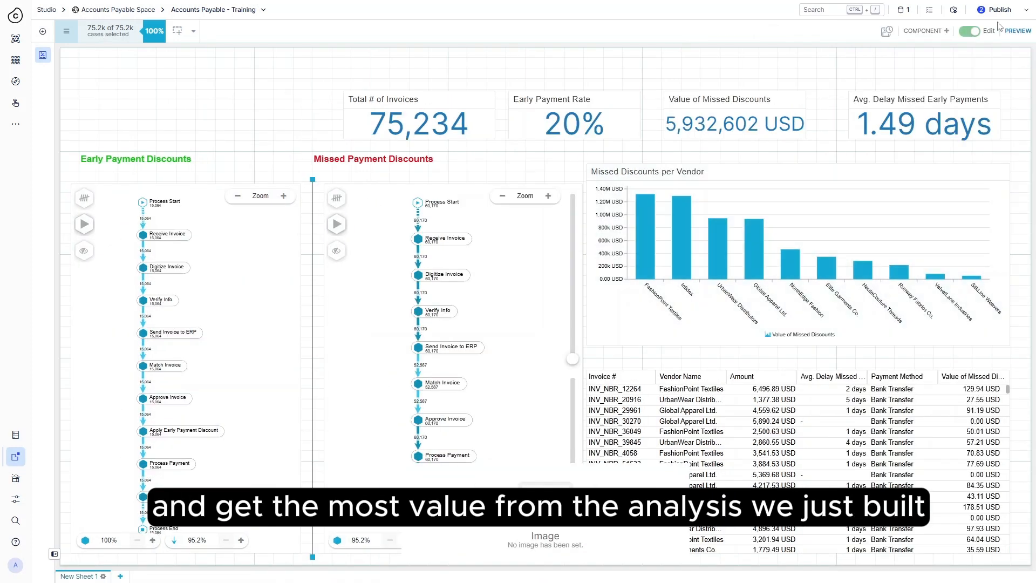
# - Assign the uploaded Process Mining Data logo to the image component and fit it, shrunken, above the "Early Payment Discounts" label
pyautogui.moveTo(545, 512); pyautogui.dragTo(214, 108)
pyautogui.click(213, 108)
pyautogui.click(890, 138)
pyautogui.moveTo(301, 161); pyautogui.dragTo(177, 120)
pyautogui.moveTo(117, 94); pyautogui.dragTo(123, 113)
pyautogui.click(1017, 570)
# - Add another text component, shrink it and place it beside the logo
pyautogui.click(943, 31)
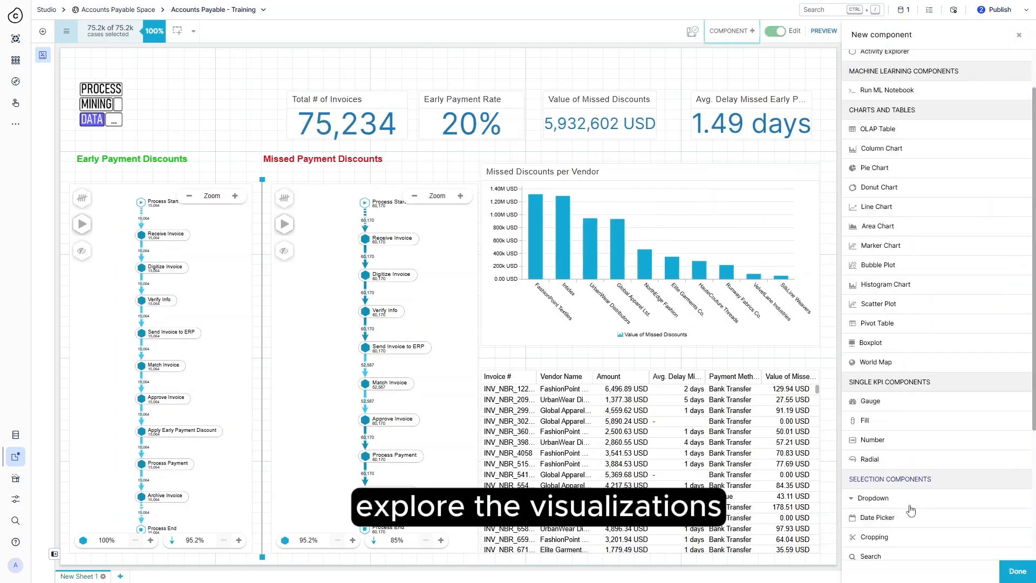
pyautogui.scroll(-5, 918, 509)
pyautogui.click(885, 489)
pyautogui.moveTo(393, 386); pyautogui.dragTo(299, 388)
pyautogui.moveTo(301, 357); pyautogui.dragTo(396, 357)
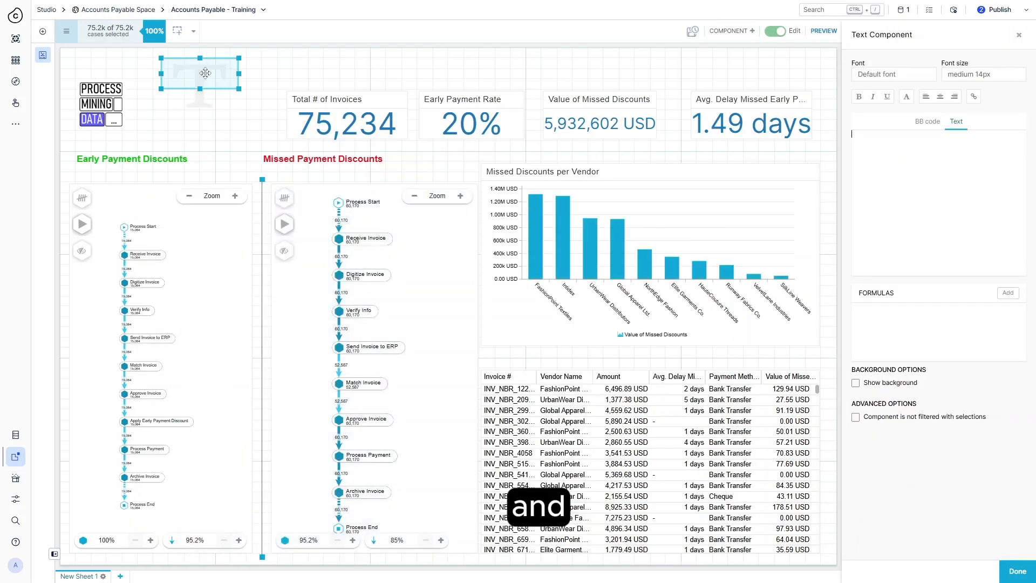
# - Enter the title "Early Payment Discount Analysis" in bold, enlarged text and fit its box between the logo and the first KPI
pyautogui.write('Early Payment Discount Analysis')
pyautogui.moveTo(952, 134); pyautogui.dragTo(852, 134)
pyautogui.click(984, 74)
pyautogui.click(983, 203)
pyautogui.moveTo(226, 76); pyautogui.dragTo(204, 107)
pyautogui.moveTo(215, 106); pyautogui.dragTo(293, 107)
pyautogui.moveTo(238, 116); pyautogui.dragTo(229, 134)
pyautogui.click(858, 96)
pyautogui.click(1017, 571)
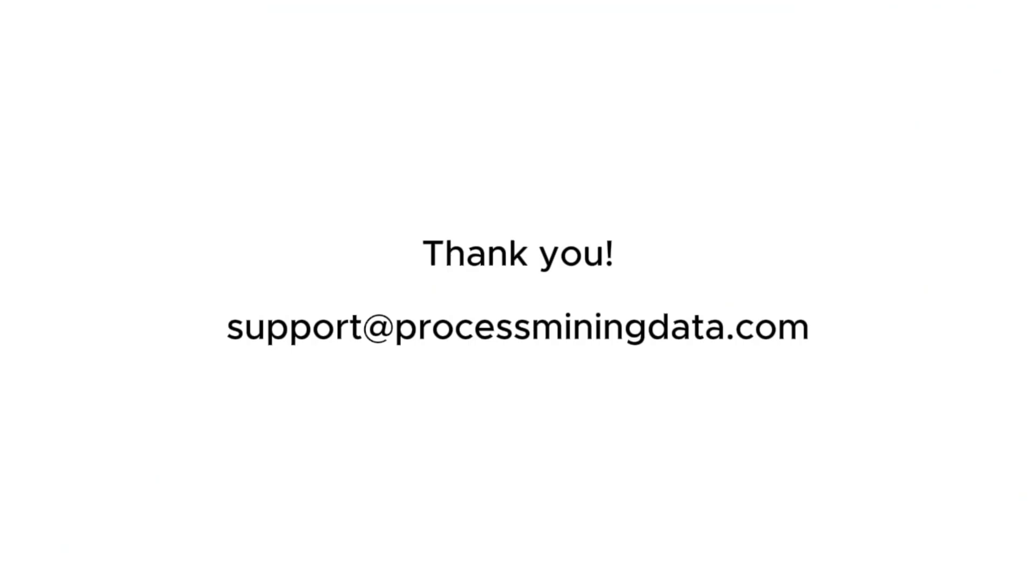